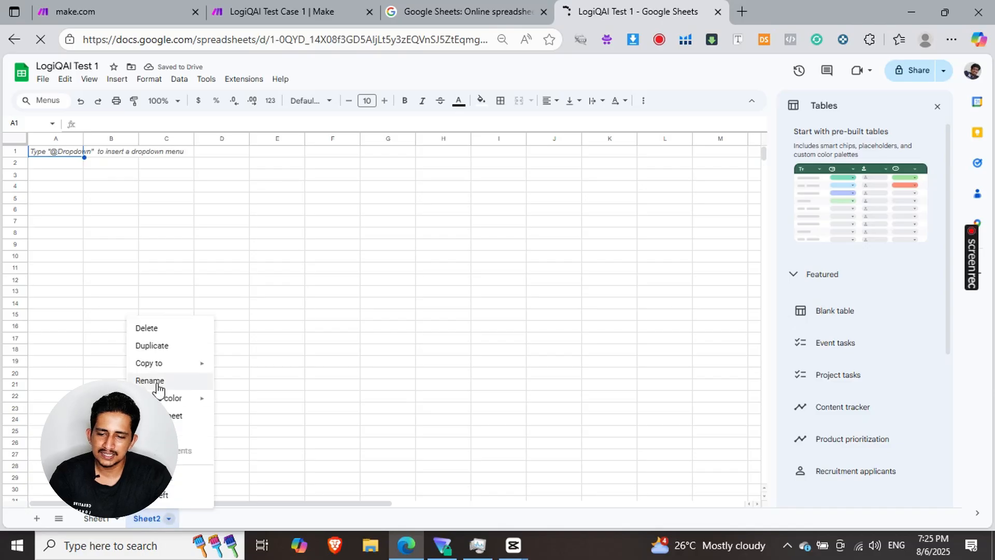
- Rename Sheet2 as "temperature greater than 18"
click(155, 382)
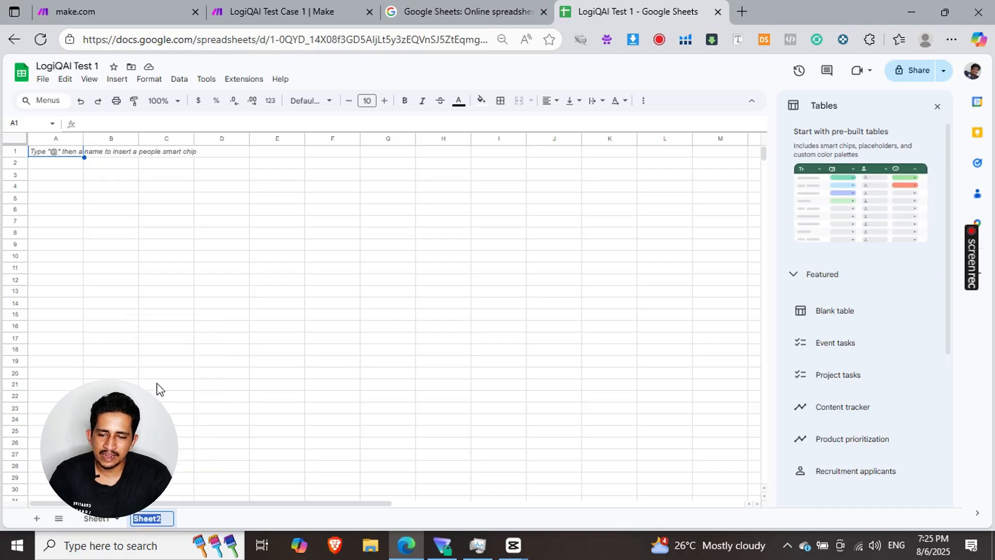
text(temperature greater than 18)
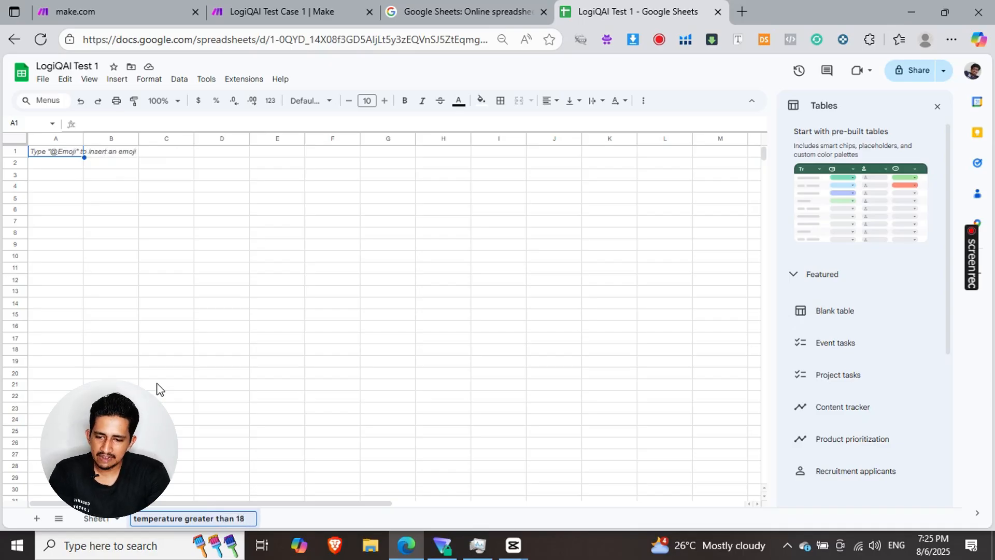
- Add another sheet and name it "Temperature less than or equal to 18"
click(37, 518)
double_click(278, 518)
text(Temperature less than or equalto18)
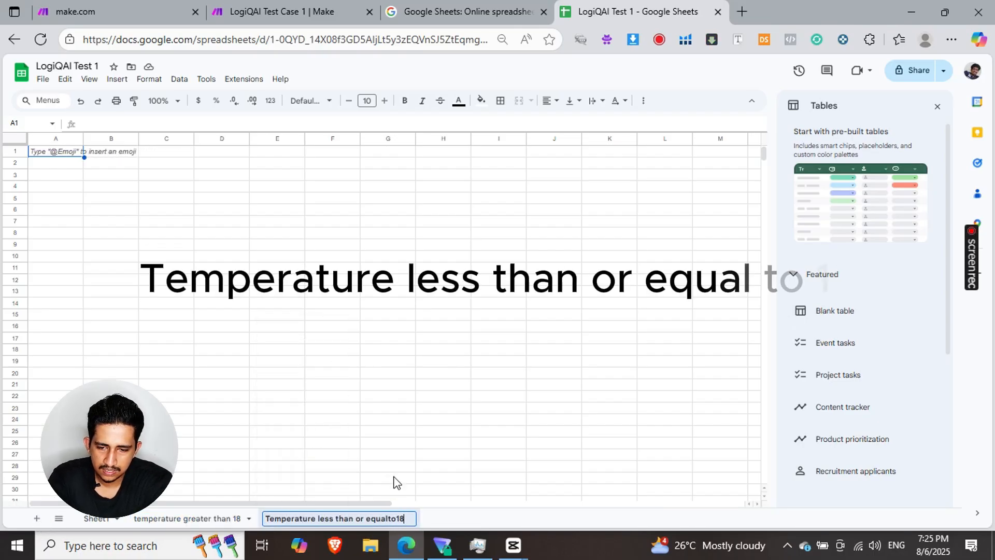
key(Return)
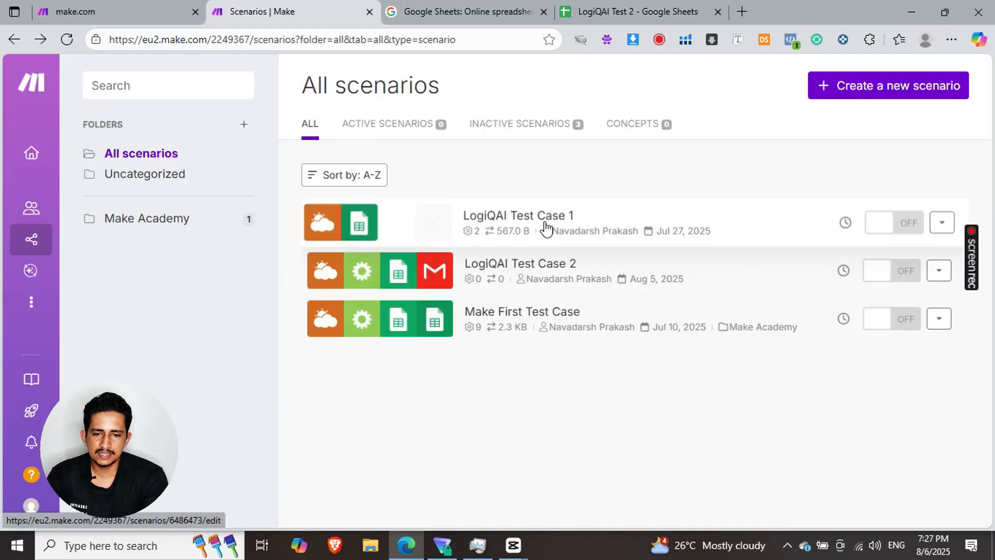
right_click(546, 228)
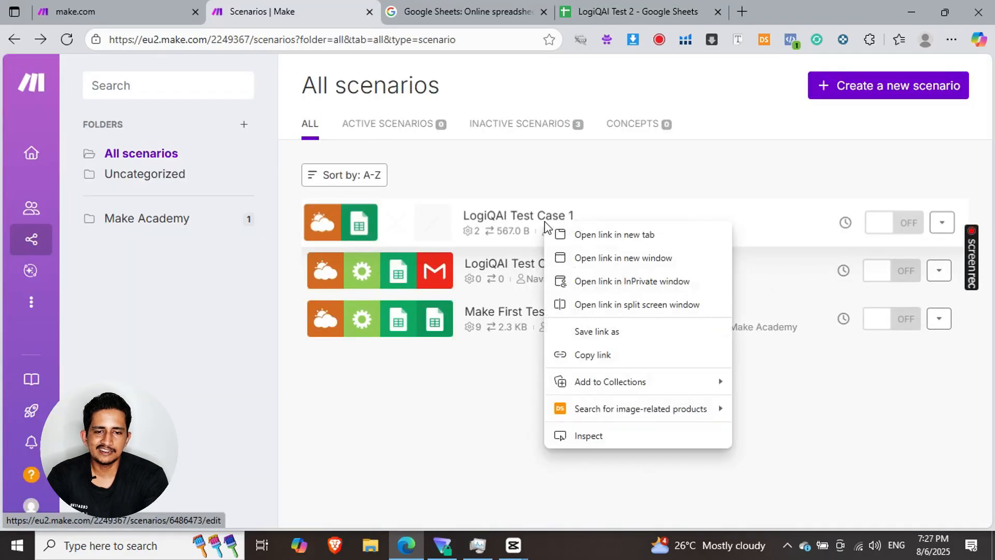
click(480, 222)
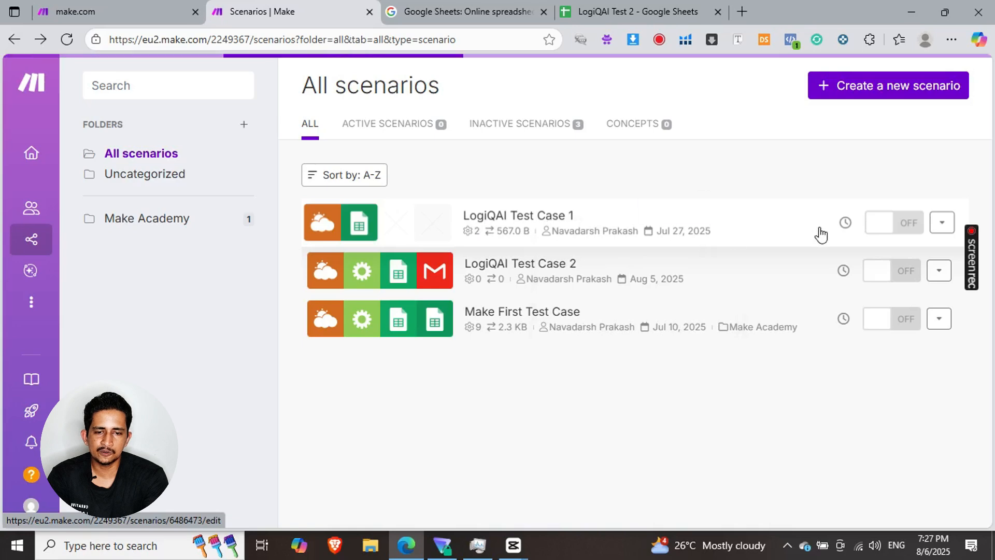
mouse_move(47, 145)
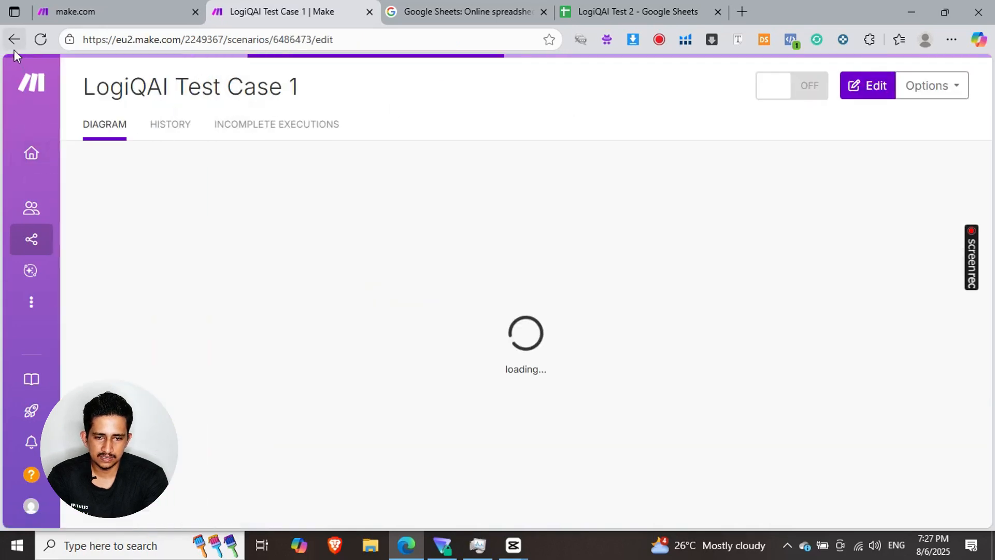
click(61, 251)
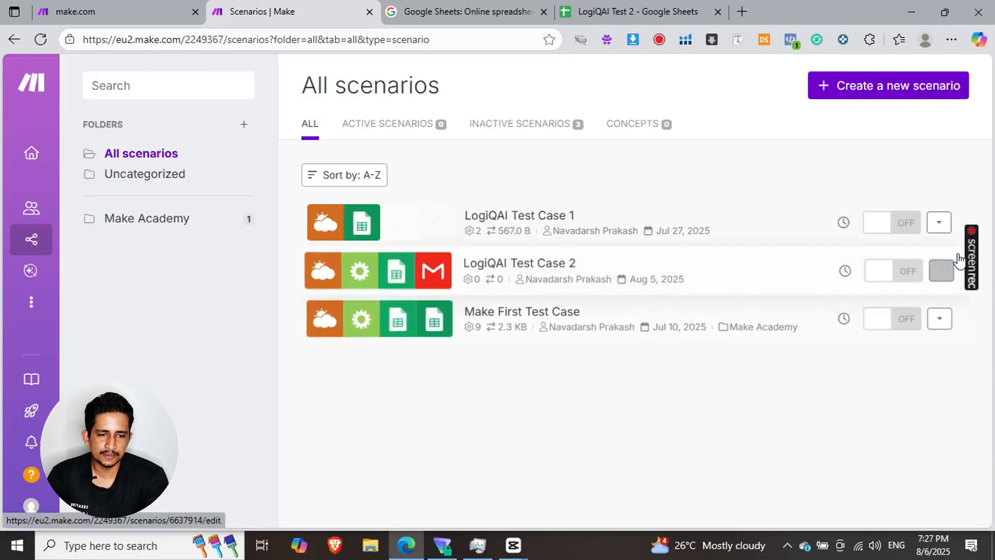
- Clone the LogiQAI Test Case 1 scenario in Make under the name "LogiQAI Test Case 2"
click(940, 223)
click(877, 280)
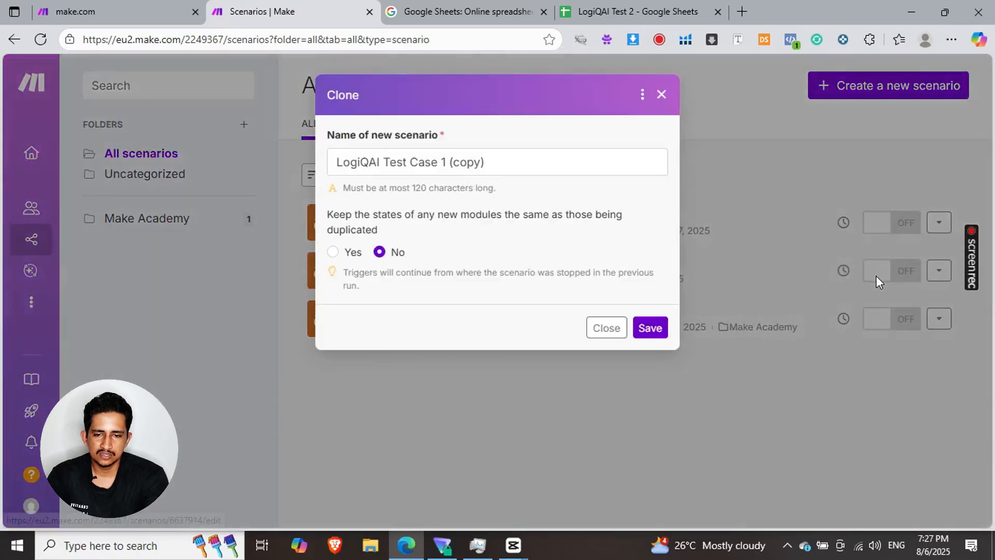
drag(486, 162, 444, 169)
text(2)
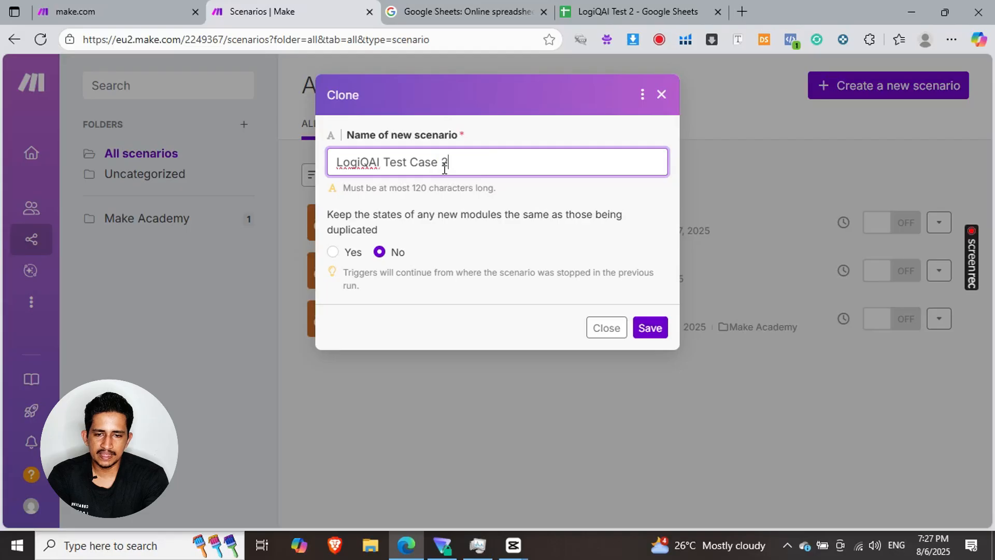
click(648, 331)
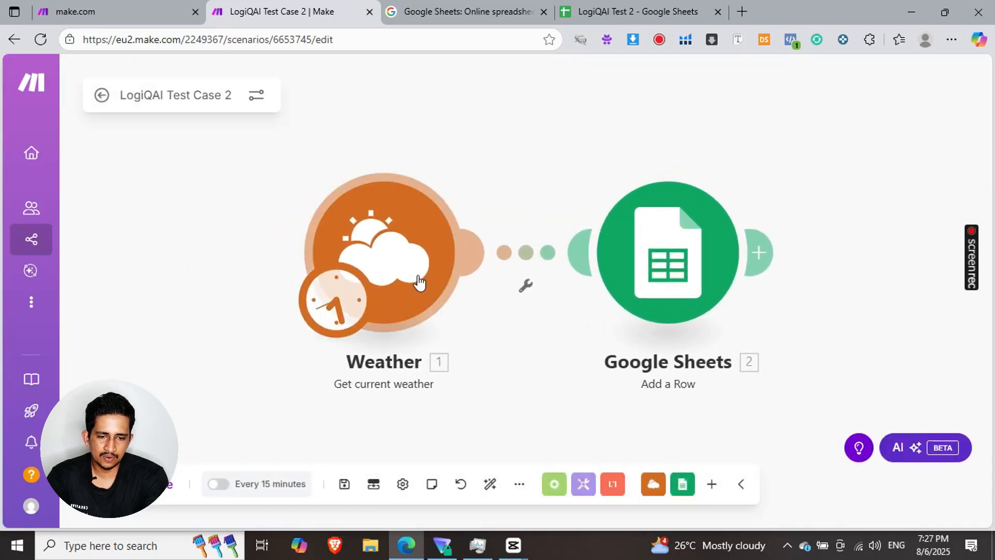
- Insert a router between the Weather and Google Sheets modules, and give it a second branch with a Google Sheets Add a Row module
click(527, 253)
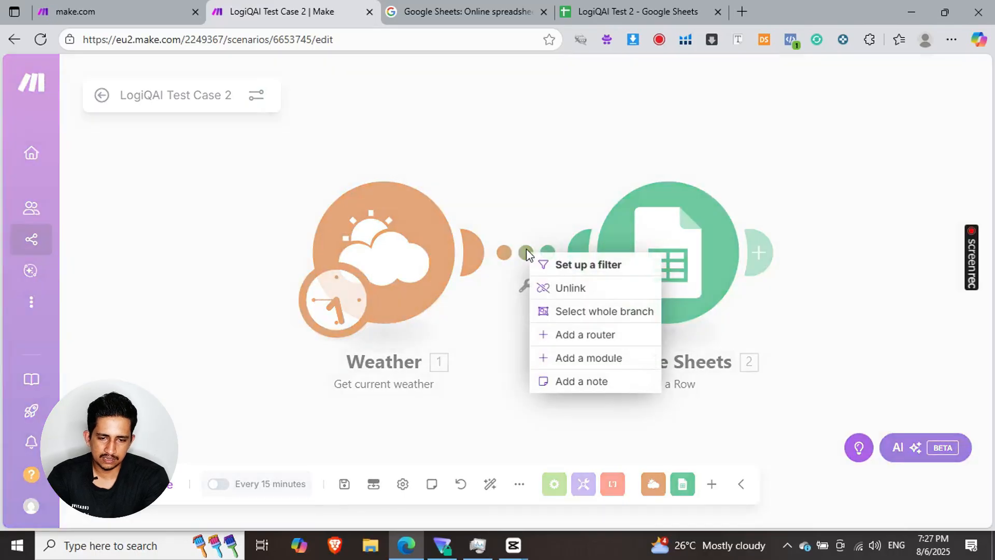
click(574, 343)
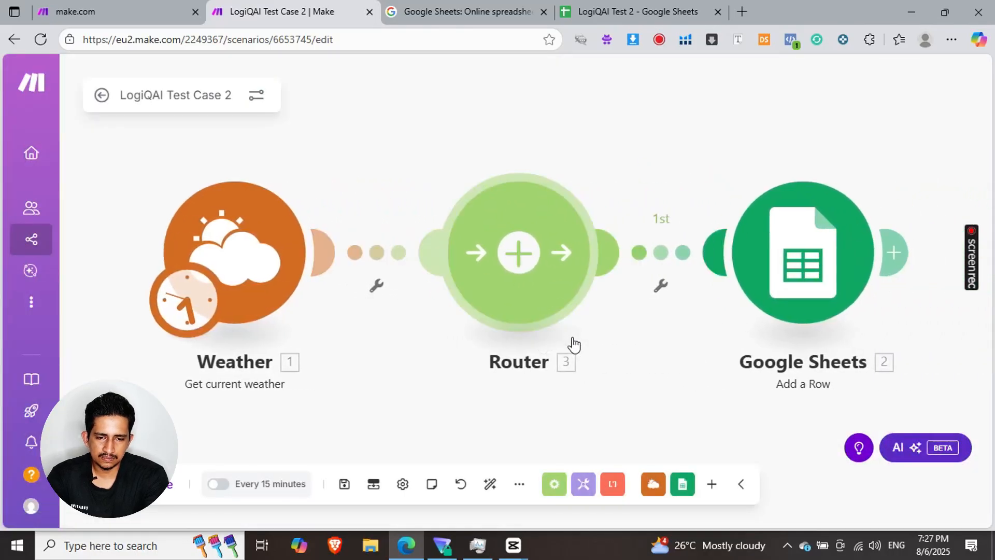
scroll(573, 344, down, 5)
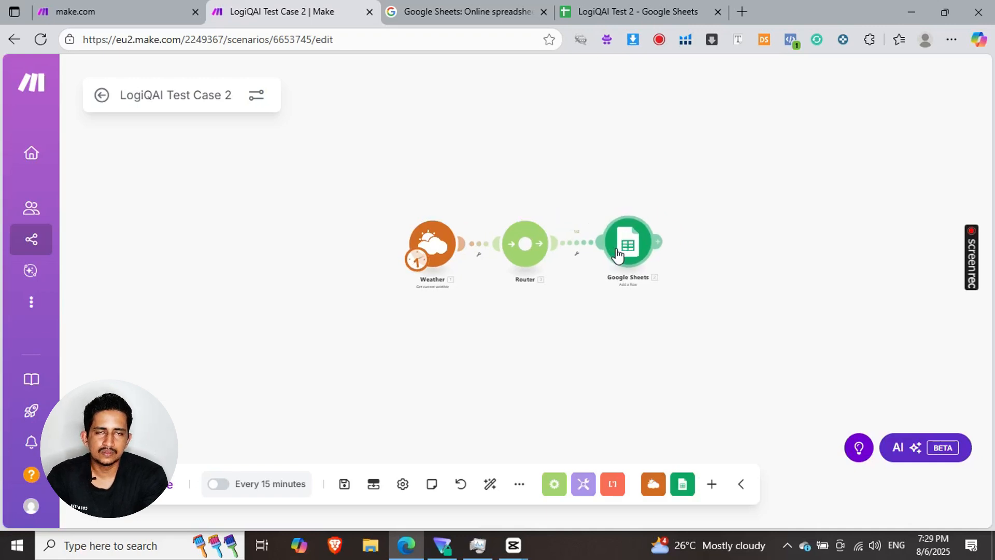
drag(619, 255, 619, 259)
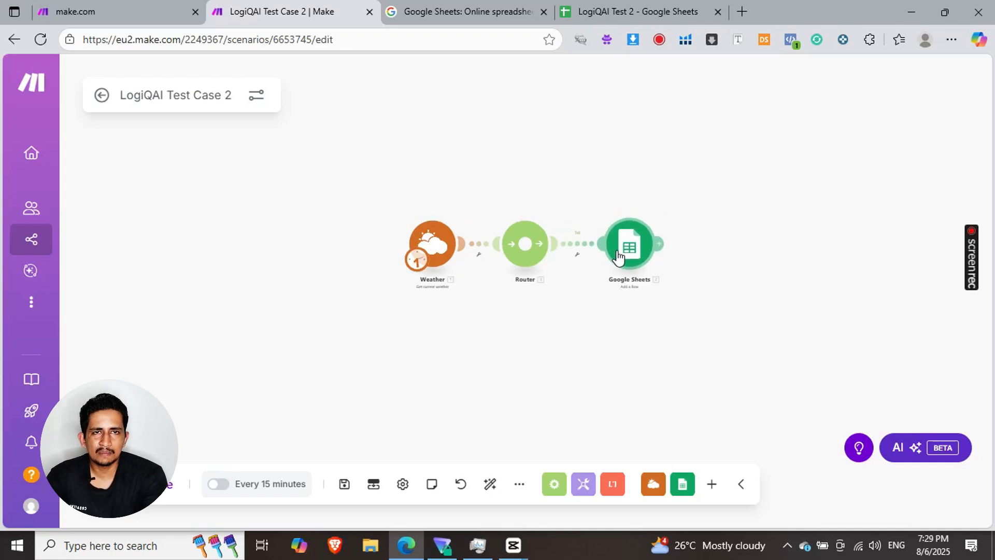
click(525, 250)
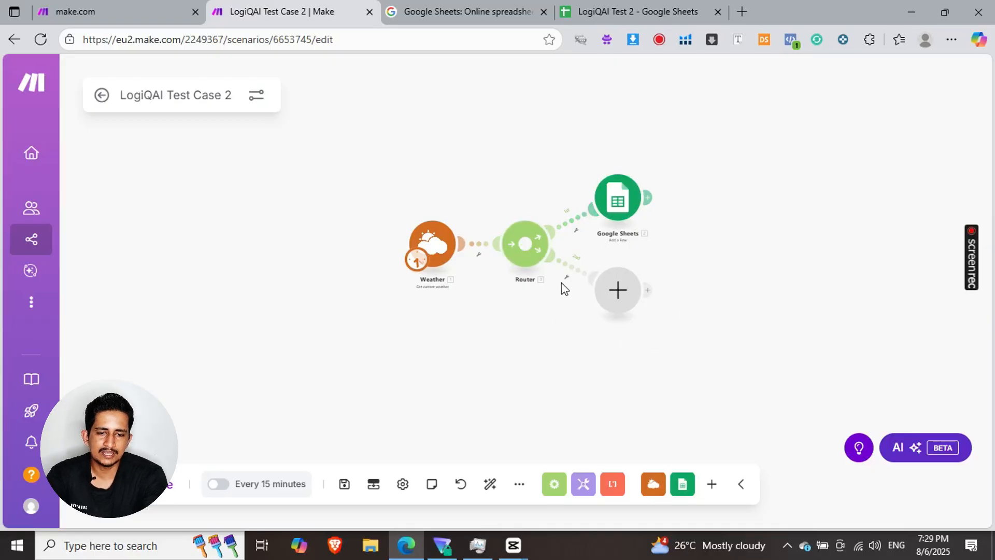
click(618, 292)
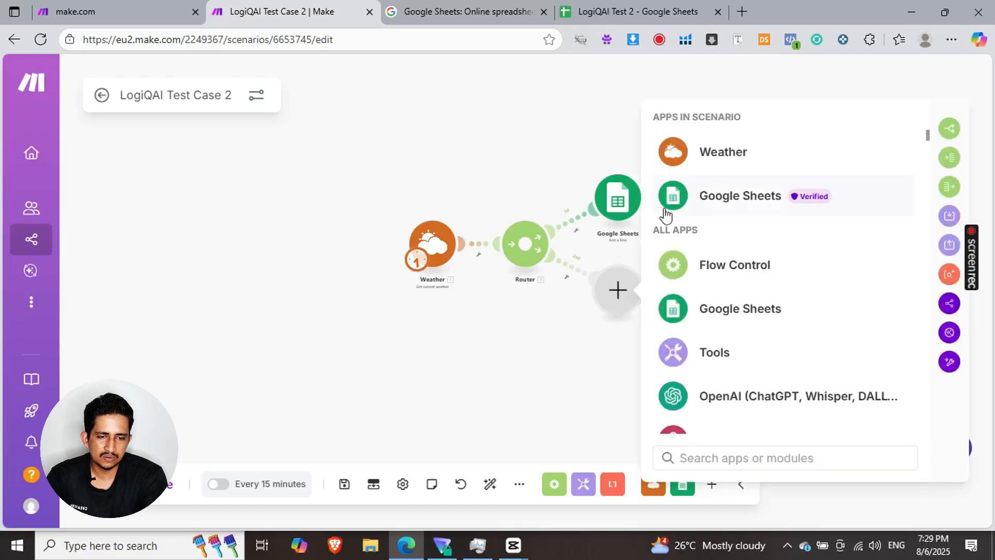
click(736, 205)
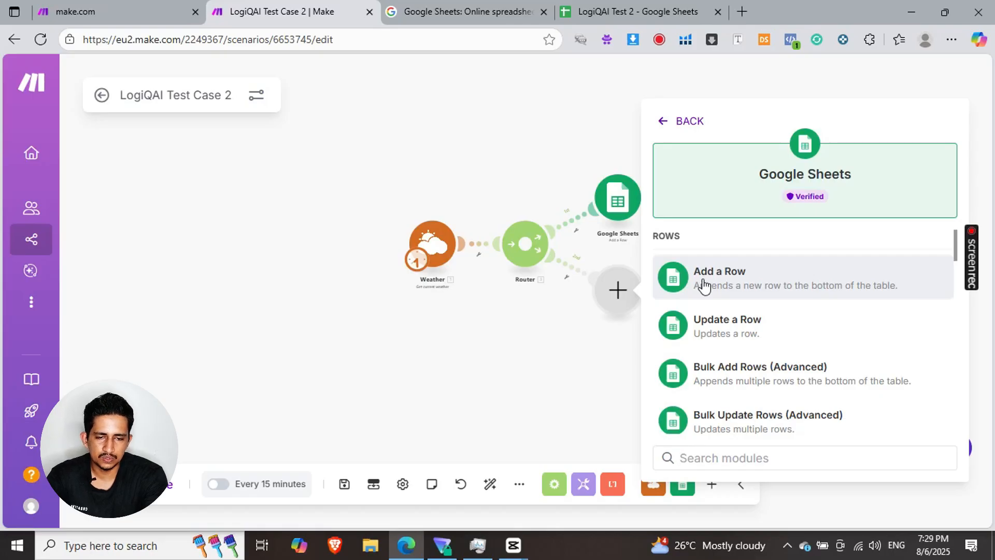
click(703, 286)
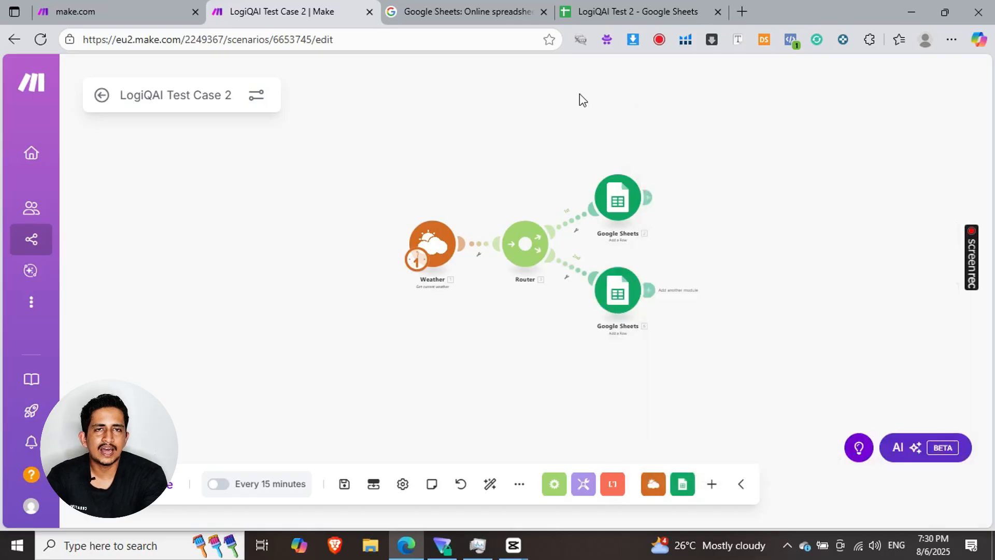
- Point the original Google Sheets module to the LogiQAI Test 2 spreadsheet and its "temperature greater than 18" sheet
click(611, 193)
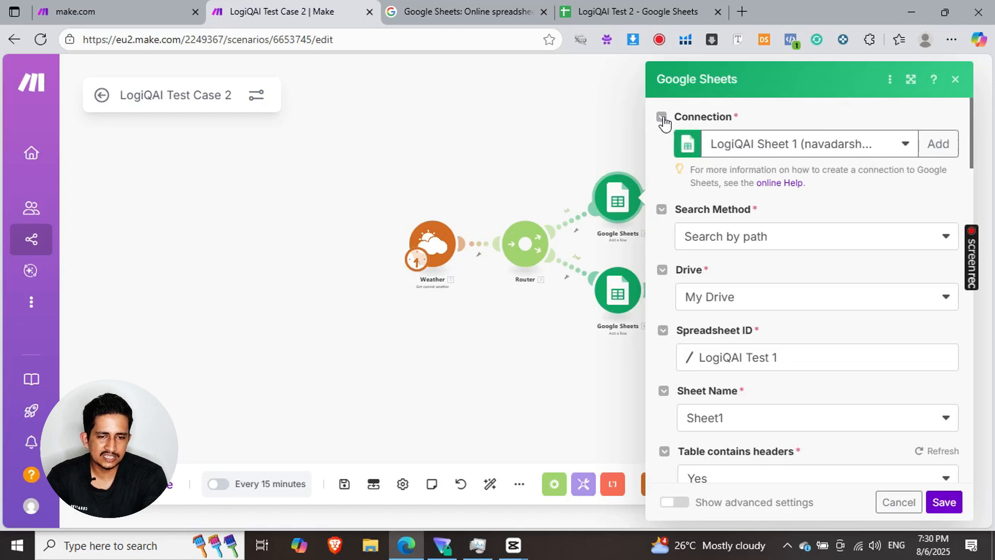
scroll(833, 221, down, 1)
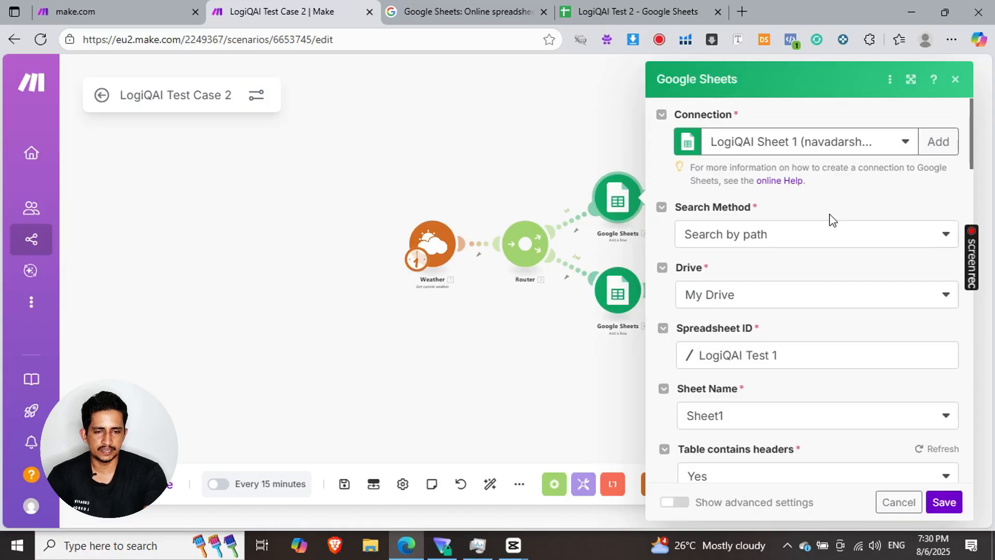
scroll(833, 221, down, 2)
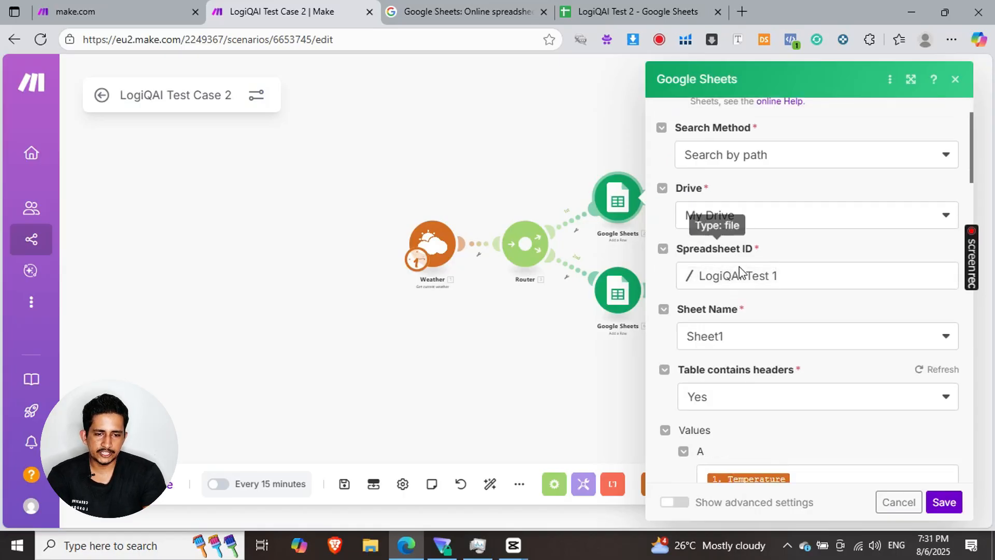
click(732, 280)
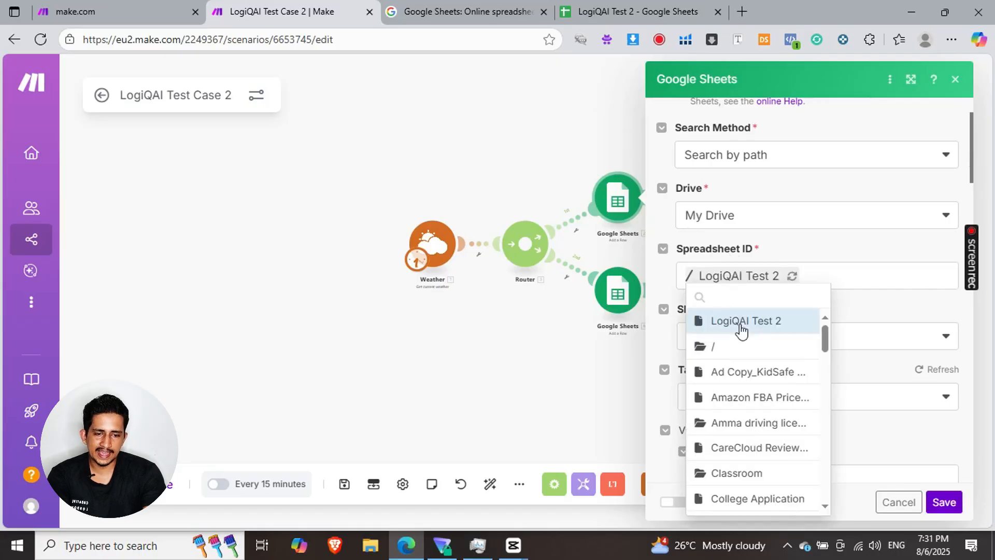
click(741, 324)
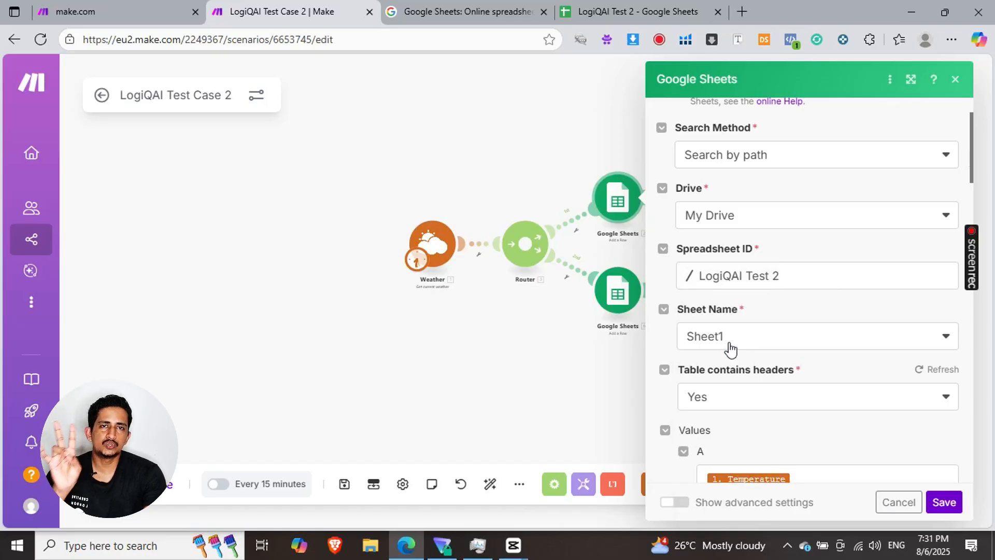
click(731, 348)
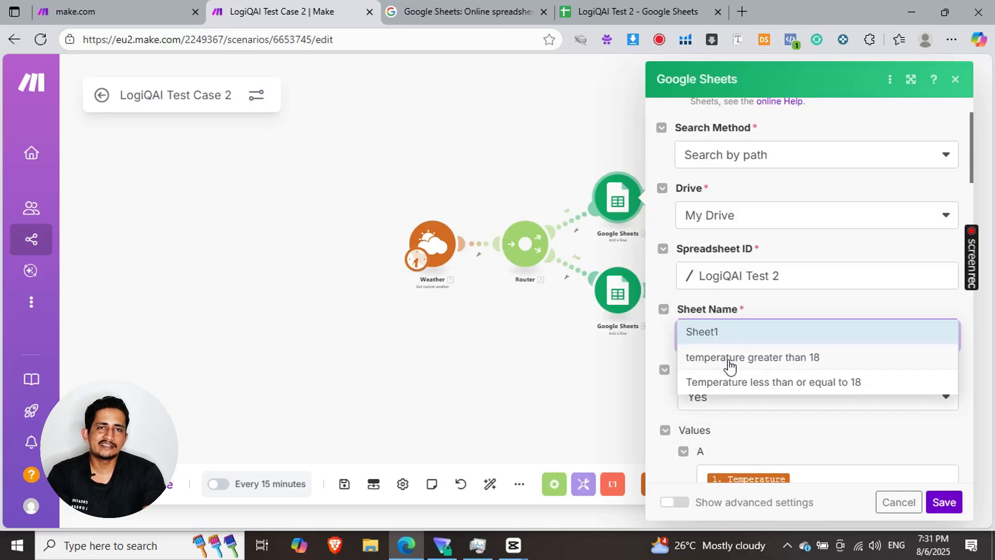
click(731, 358)
- Map column B to Sunrise, C to Sunset and D to Status from the Weather module, and save the module settings
scroll(768, 328, down, 4)
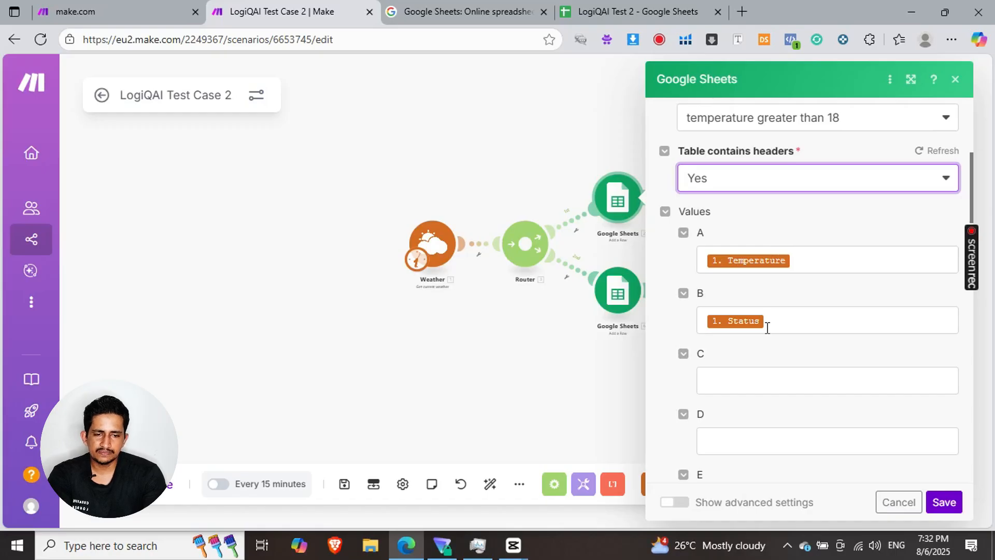
click(767, 328)
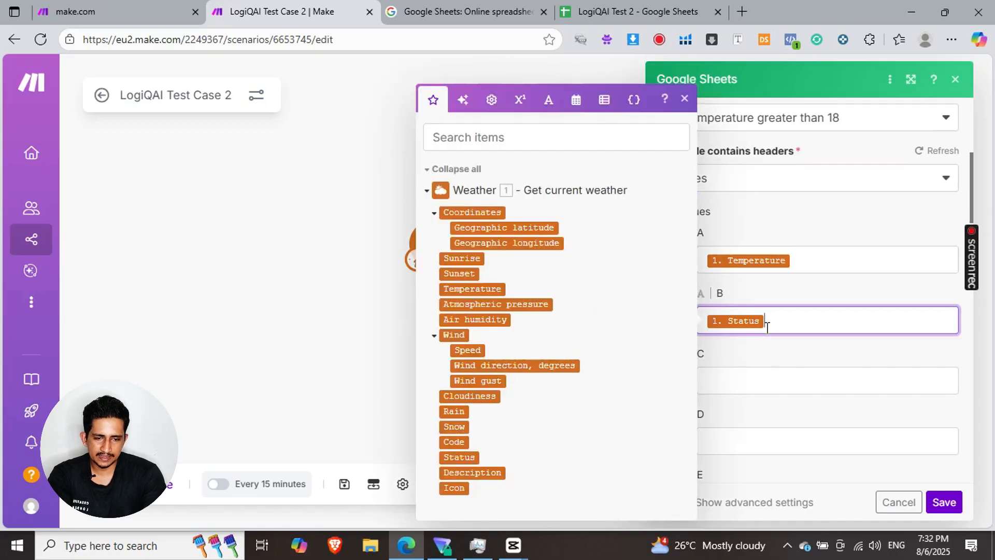
key(BackSpace)
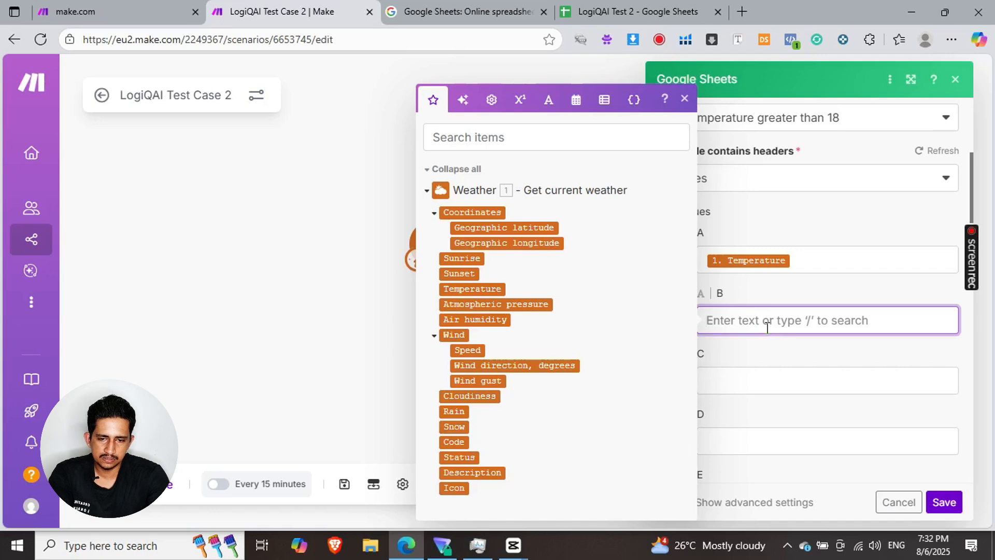
click(462, 258)
key(Tab)
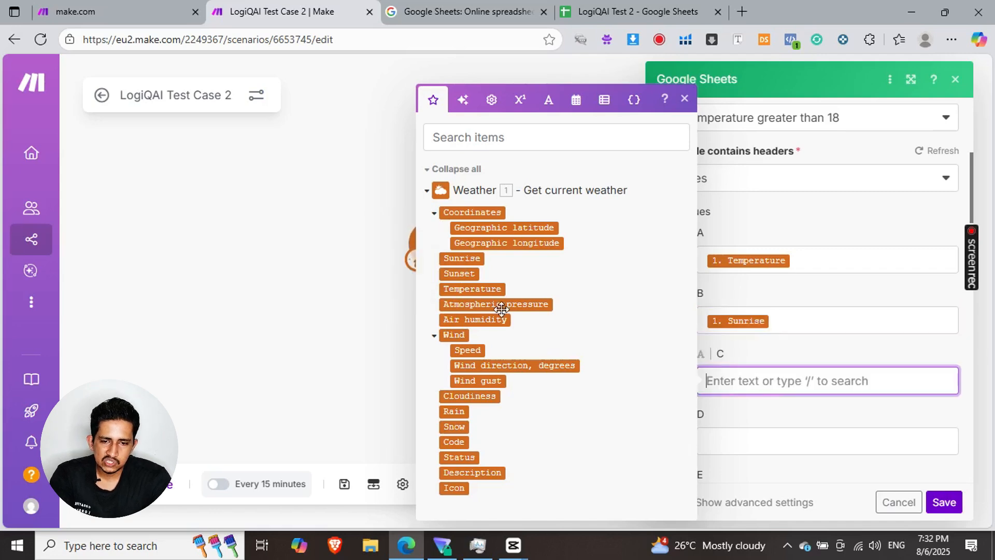
click(459, 274)
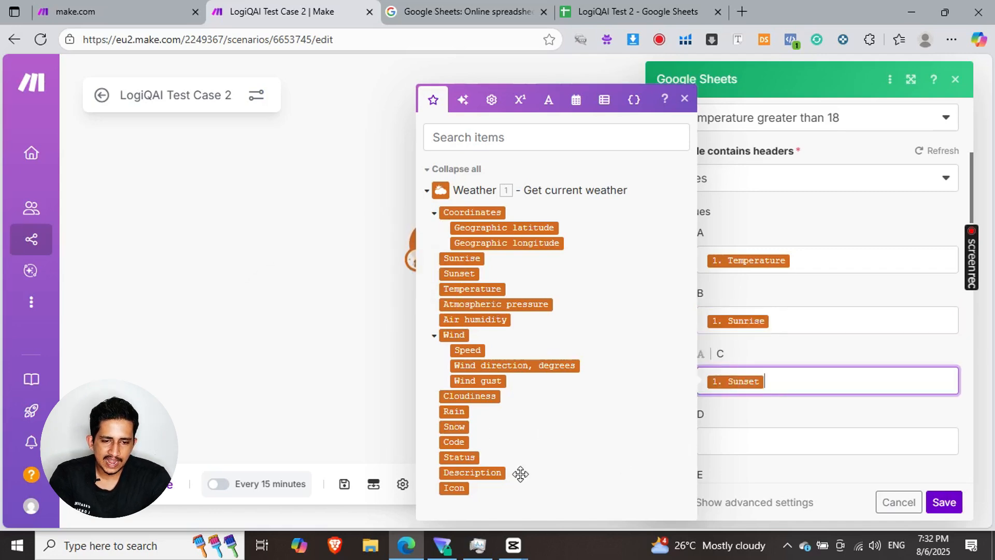
click(762, 438)
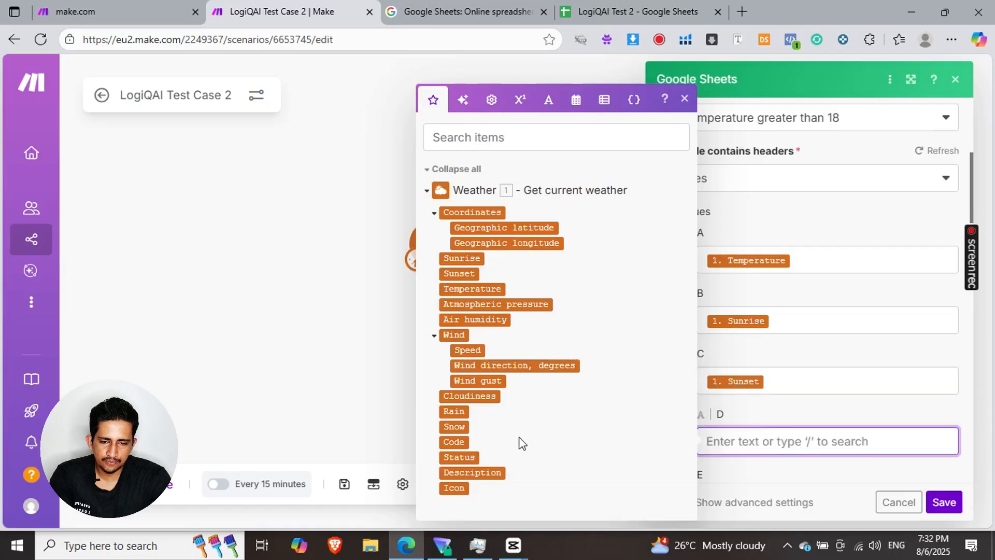
click(469, 457)
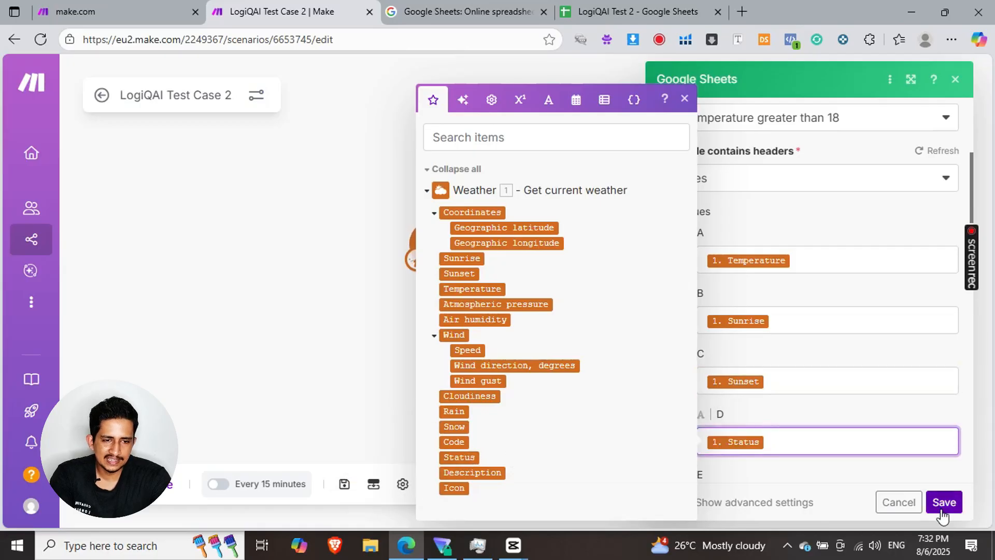
click(941, 511)
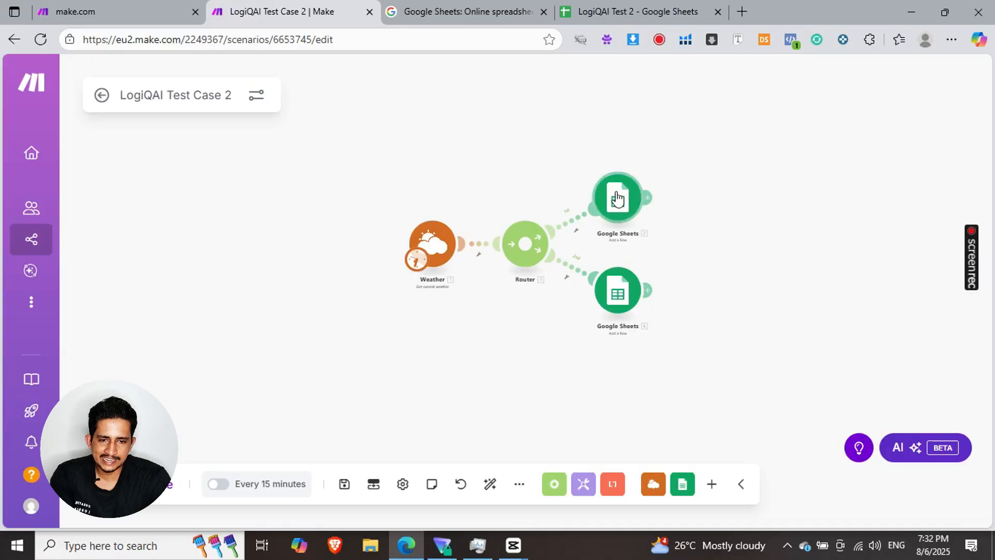
- Point the second branch's Google Sheets module to the LogiQAI Test 2 spreadsheet and its "Temperature less than or equal to 18" sheet
click(619, 295)
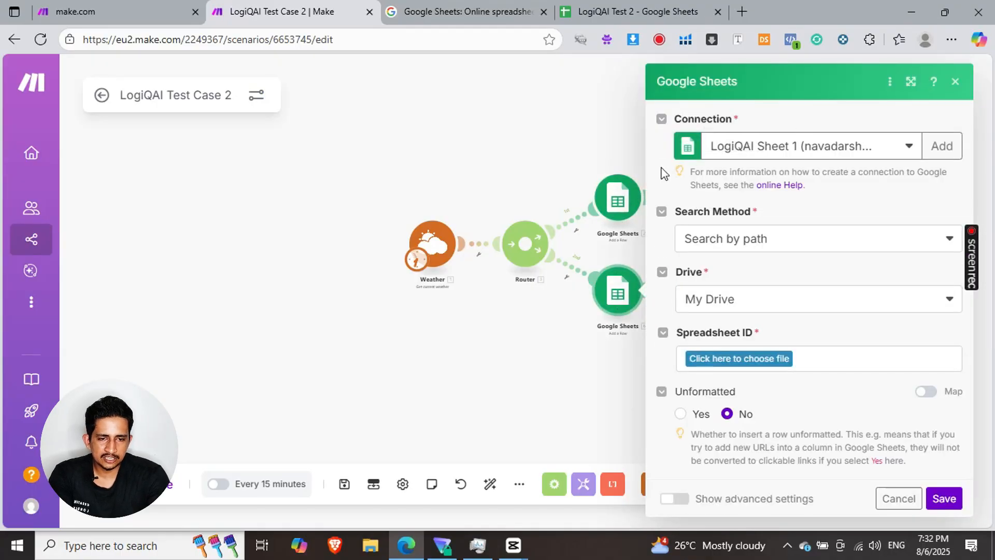
click(741, 360)
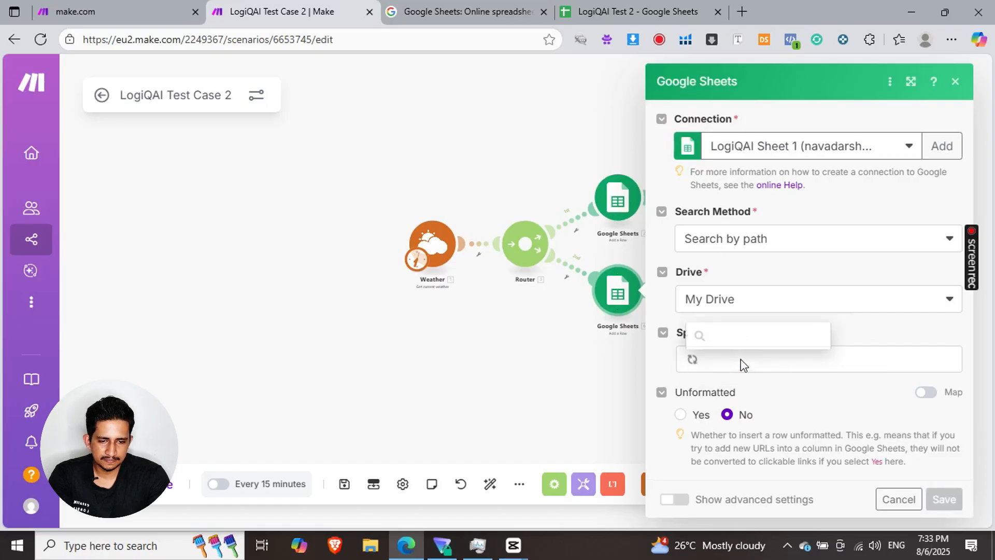
click(730, 267)
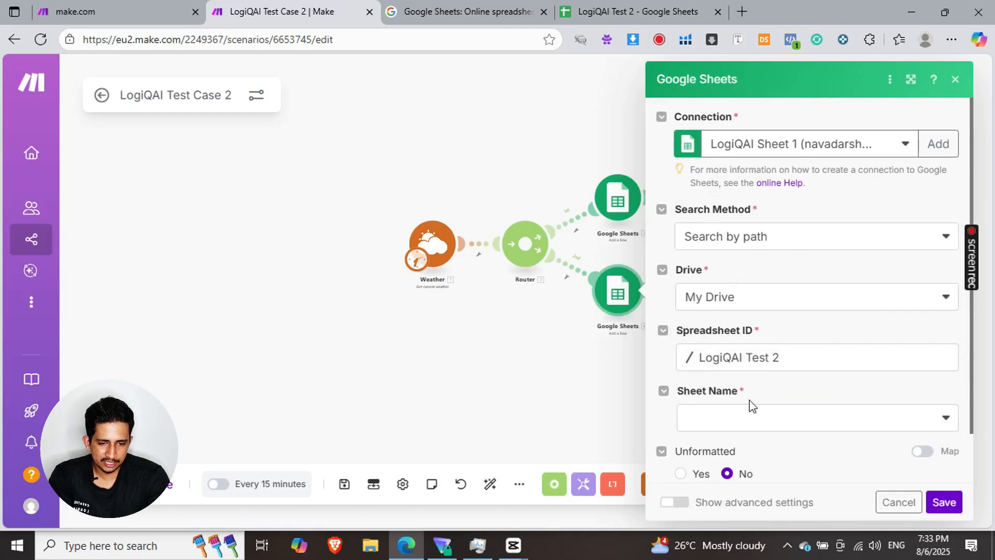
click(756, 423)
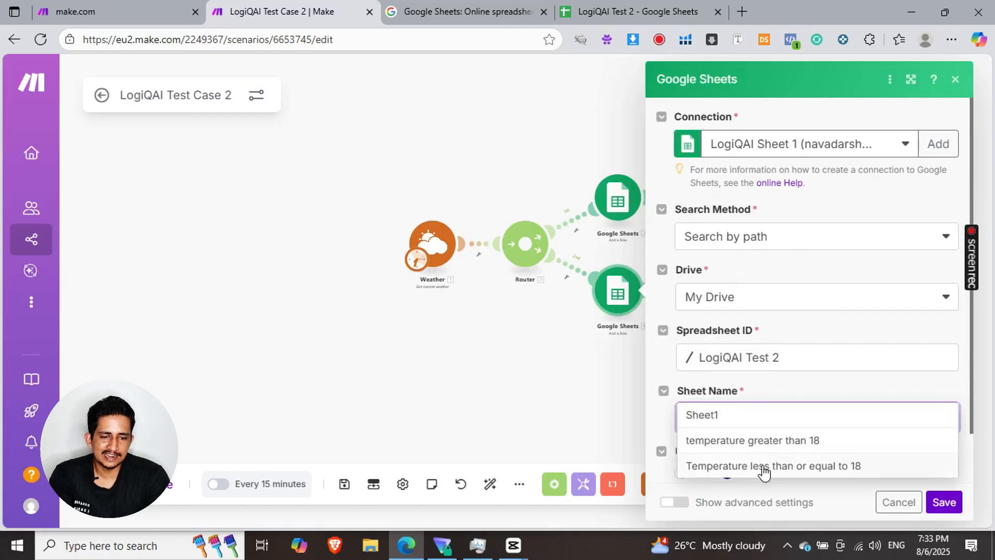
click(765, 466)
- Map column A to Temperature, B to Sunrise, C to Sunset and D to Status from the Weather module, and save the second Google Sheets module
scroll(722, 313, down, 5)
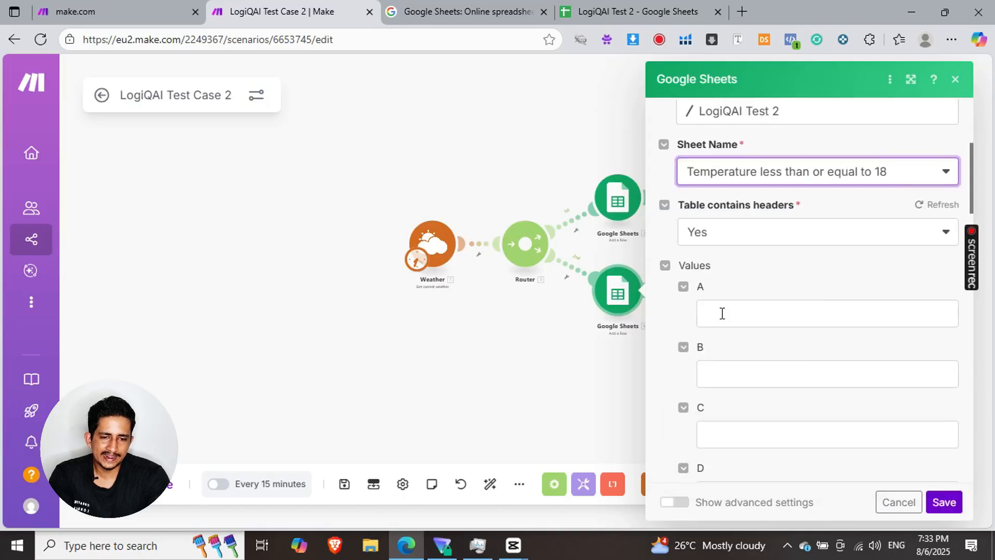
click(722, 313)
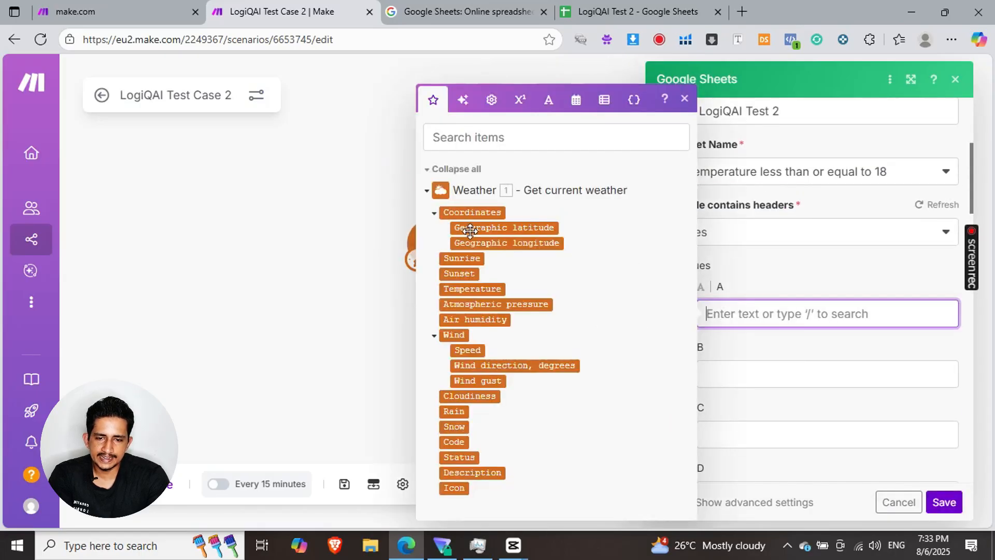
click(464, 292)
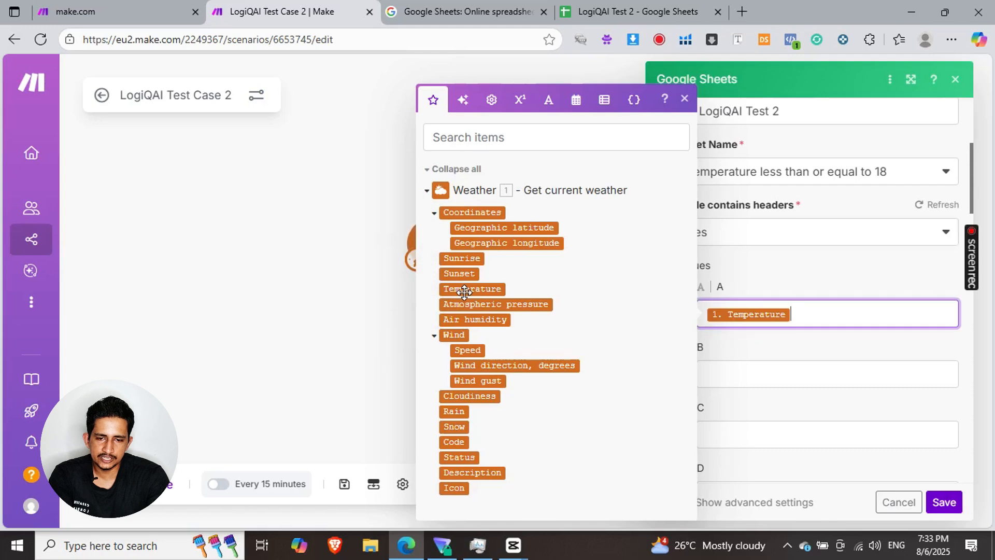
key(Tab)
click(453, 267)
click(733, 435)
click(452, 276)
scroll(736, 437, down, 1)
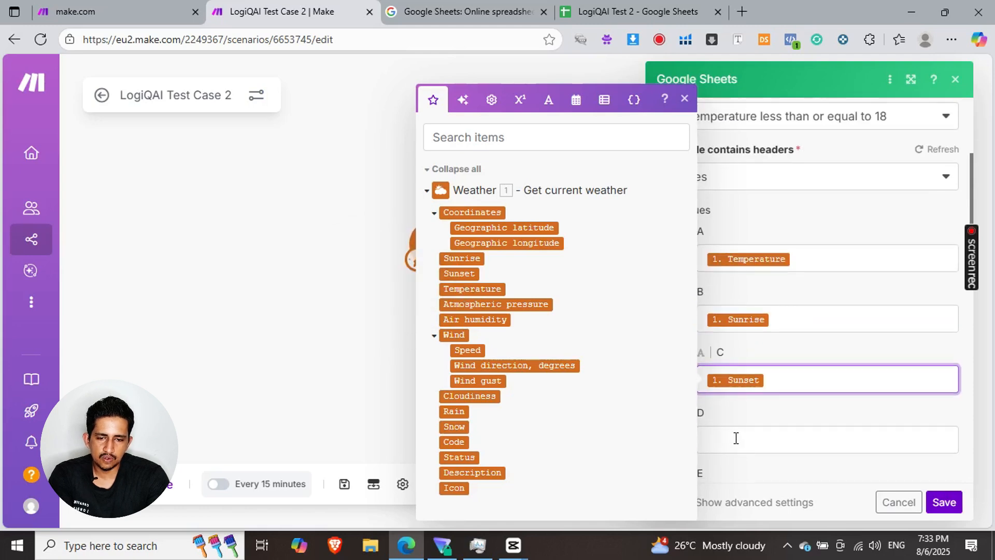
click(736, 437)
click(466, 458)
click(944, 502)
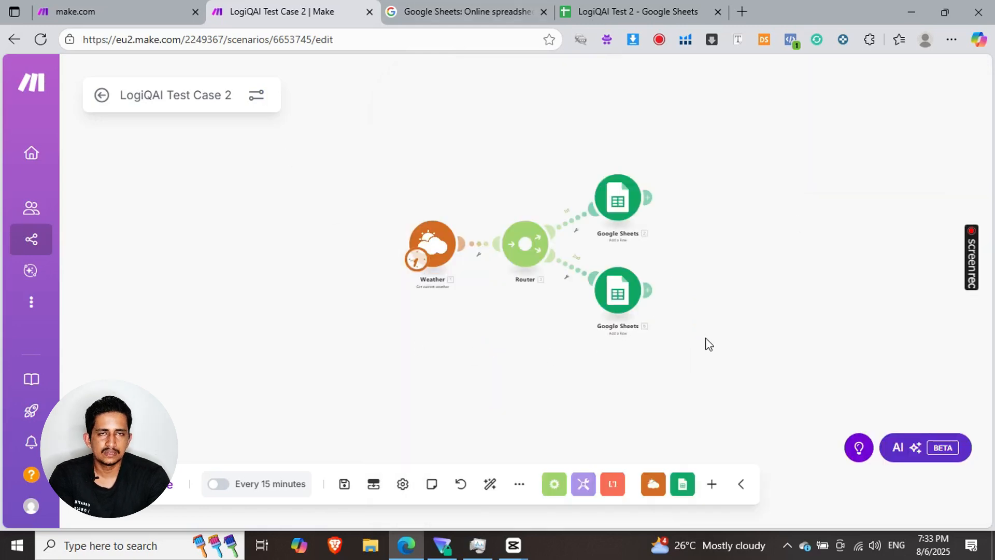
- Start a filter on the router's first route and label it "Temperature above 18"
click(571, 221)
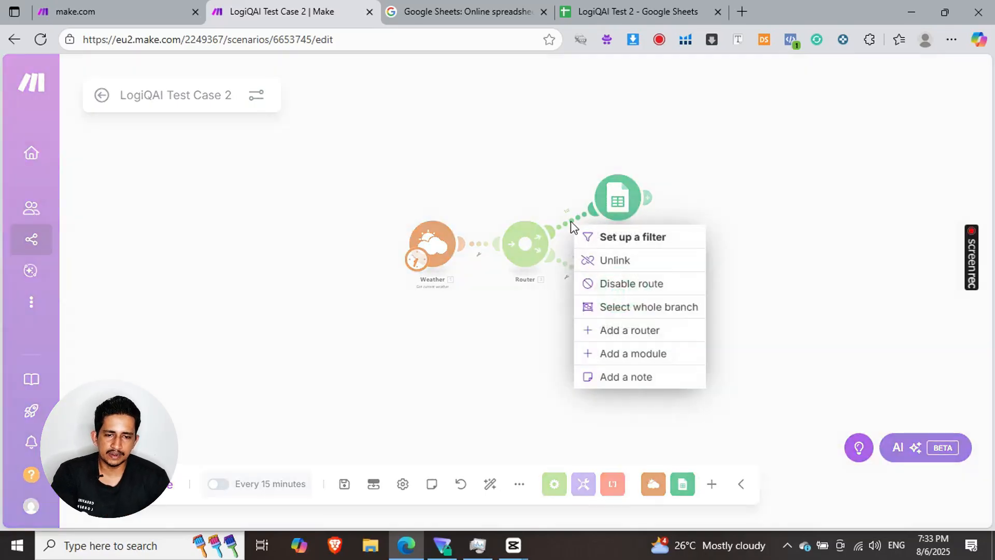
click(616, 238)
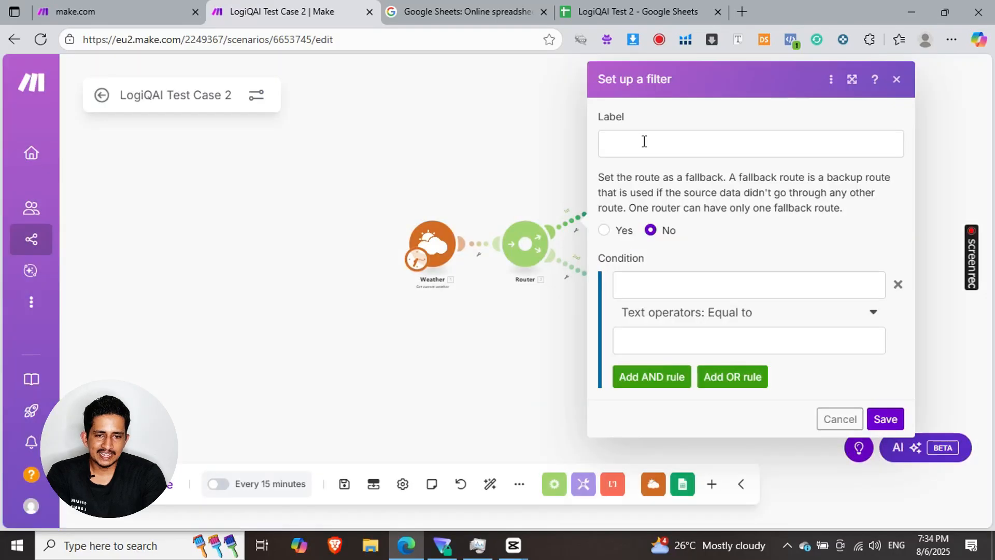
click(643, 141)
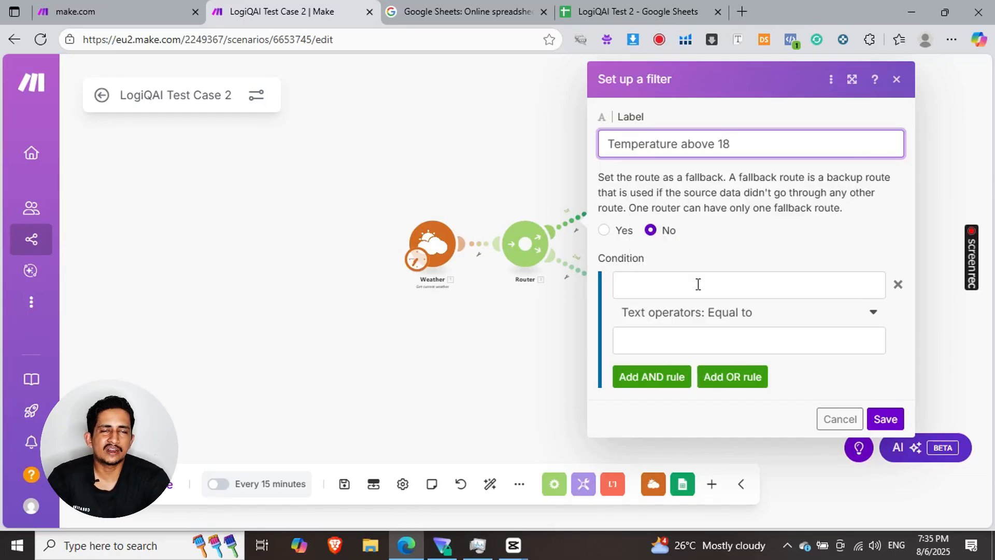
- Set the first route's filter condition to the Weather module's Temperature with the numeric operator Greater than 18, and save the filter
click(698, 284)
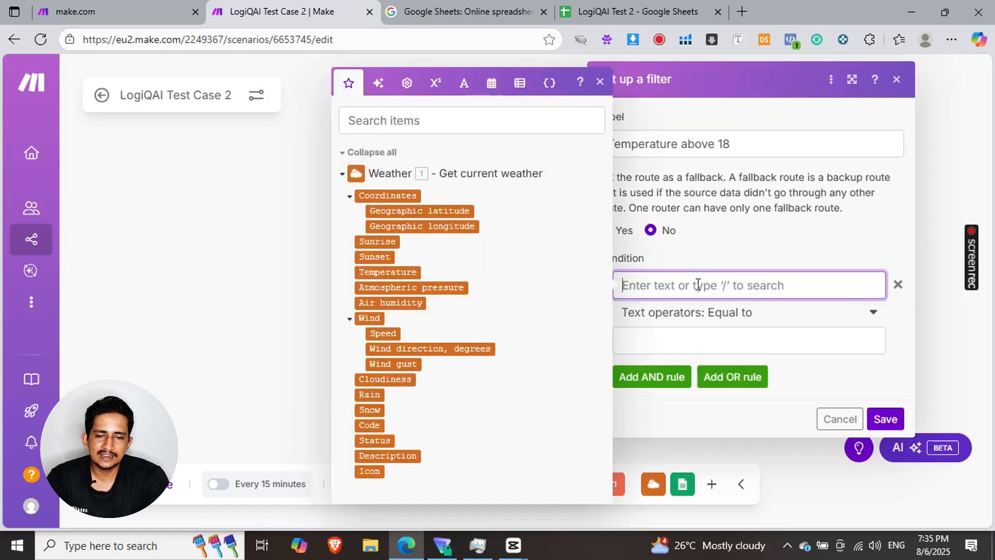
click(391, 273)
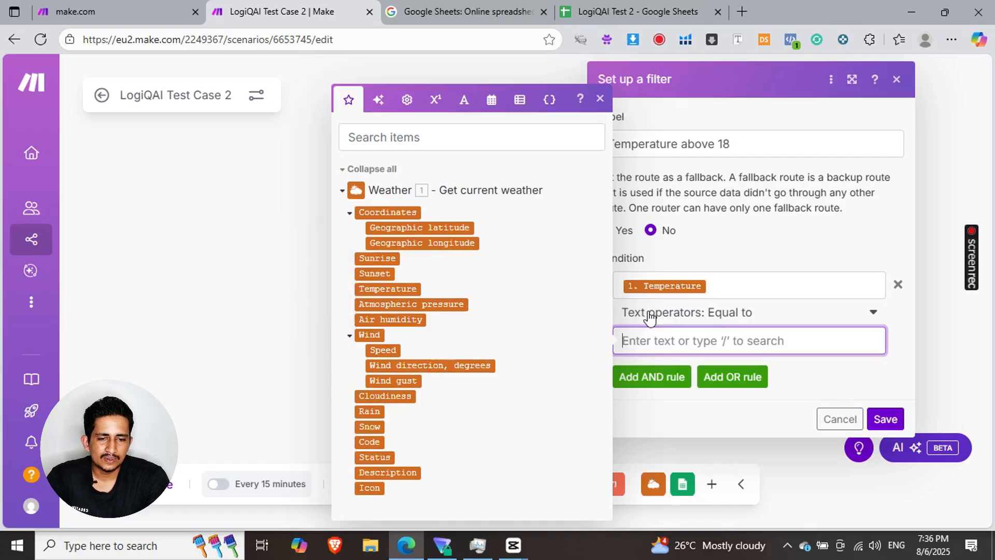
click(741, 313)
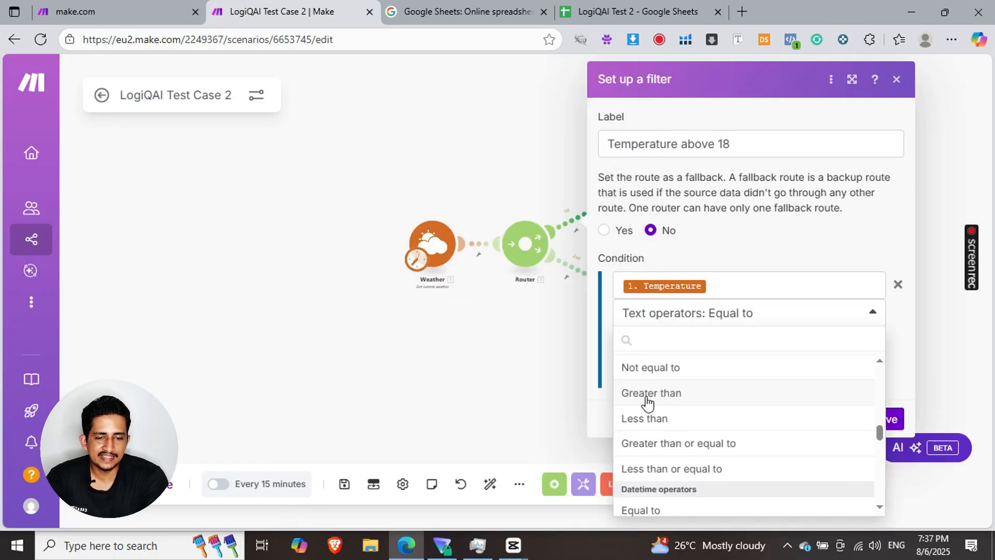
click(648, 394)
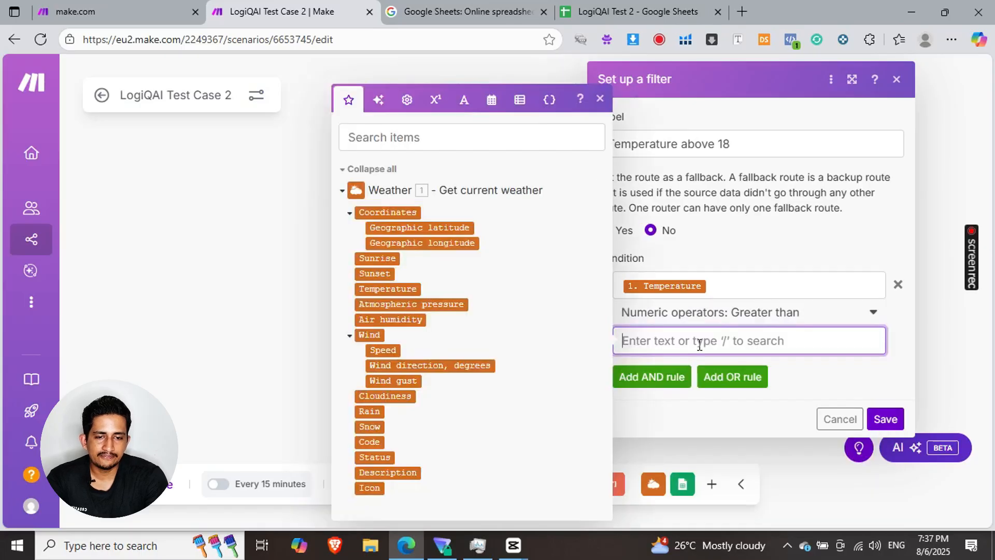
text(18)
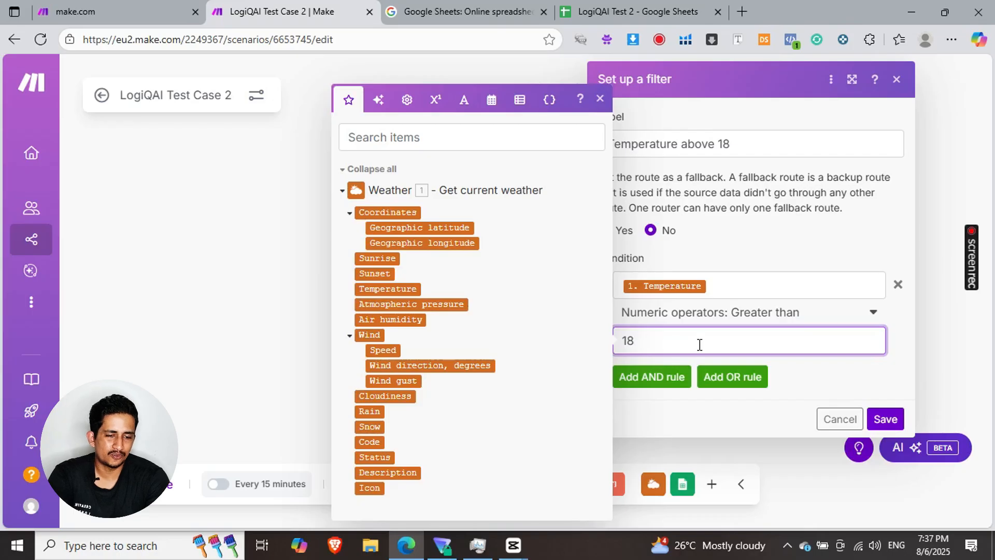
click(886, 419)
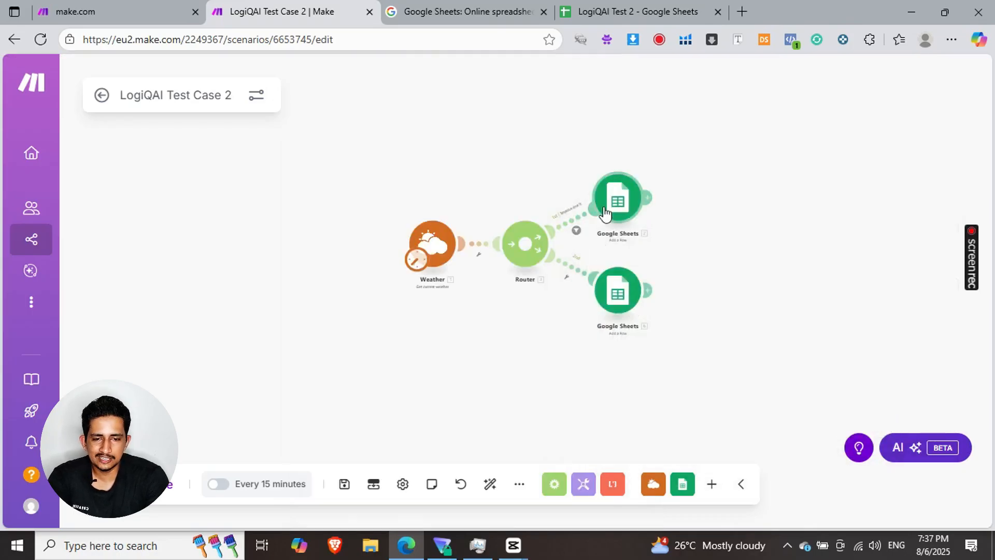
- Start a filter on the router's second route and label it "Temperature less than or equal to 18"
scroll(591, 218, up, 4)
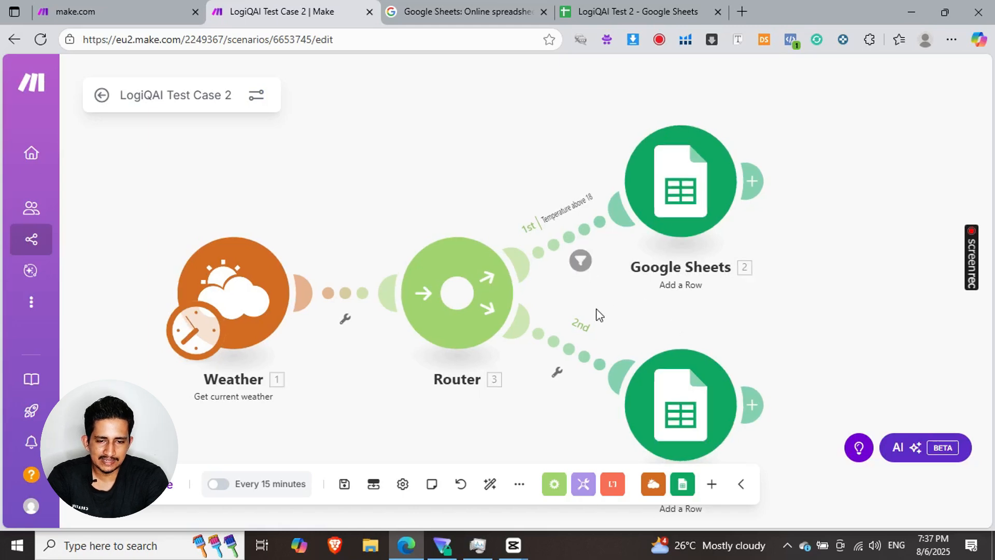
click(572, 354)
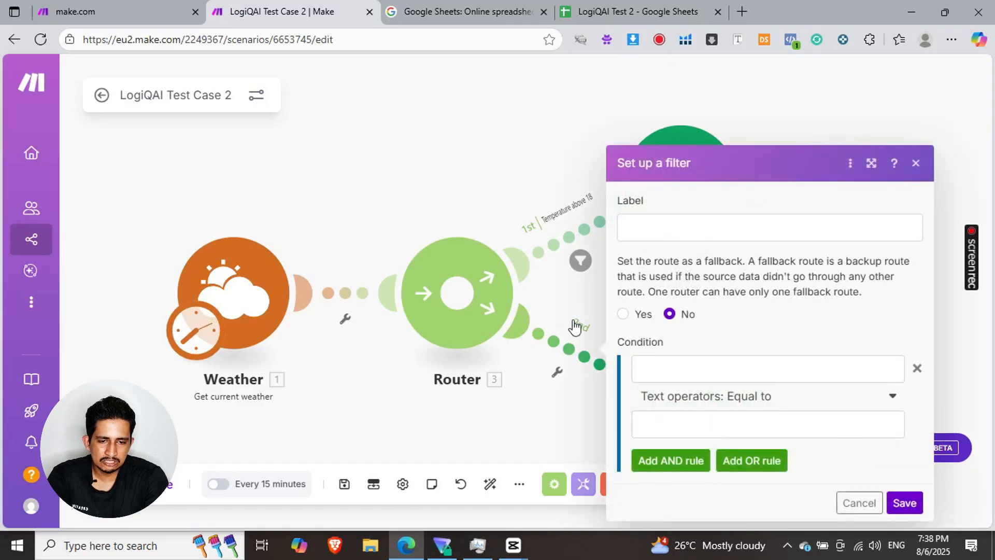
click(645, 228)
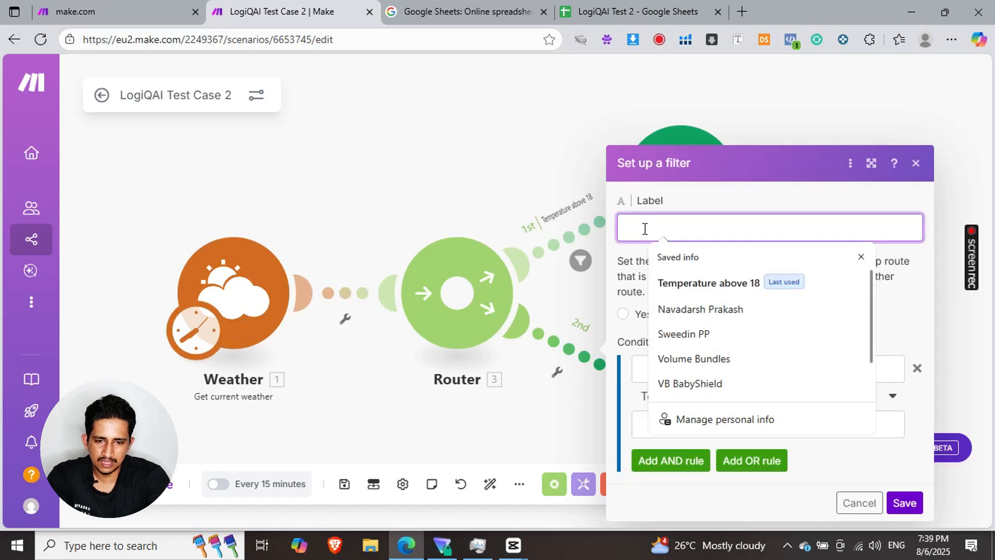
text(Te)
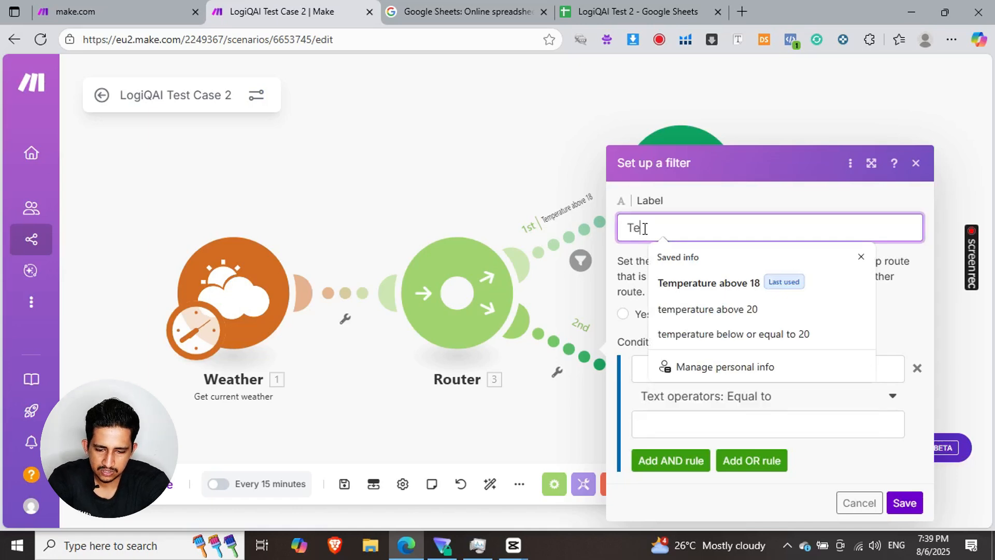
text(mperature less than o)
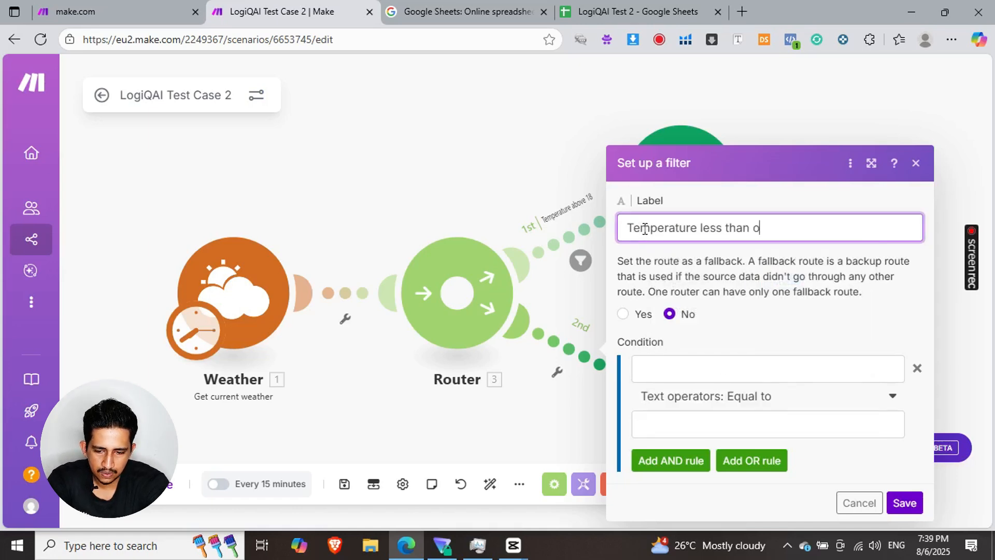
text(r equal to 18)
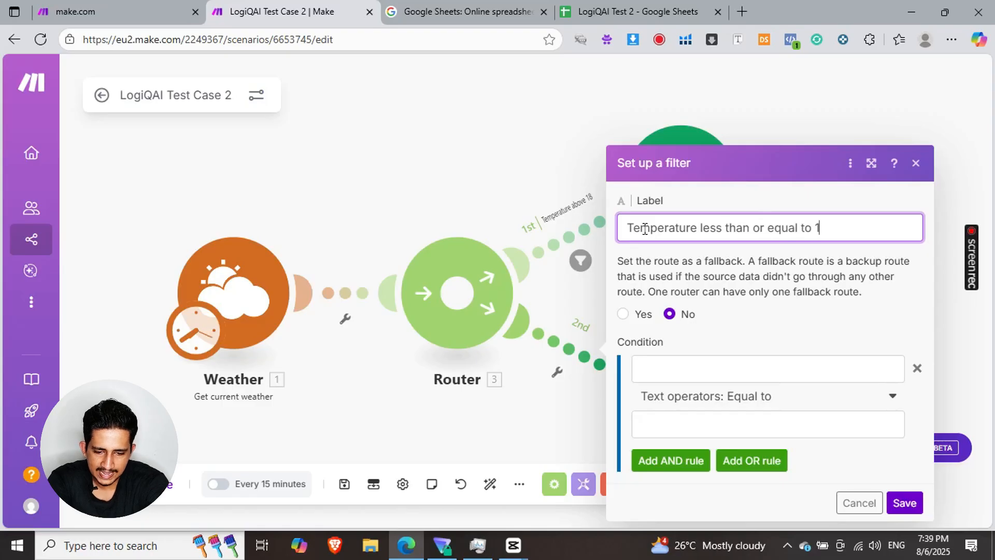
- Set the second route's filter condition to the Weather module's Temperature with the numeric operator Less than or equal to 18, and save the filter
click(695, 368)
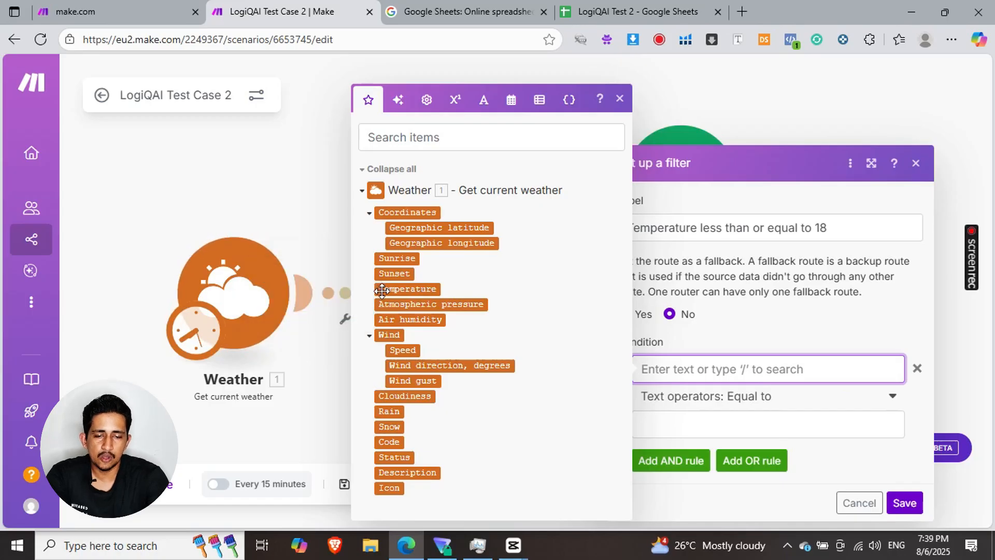
click(382, 289)
click(684, 397)
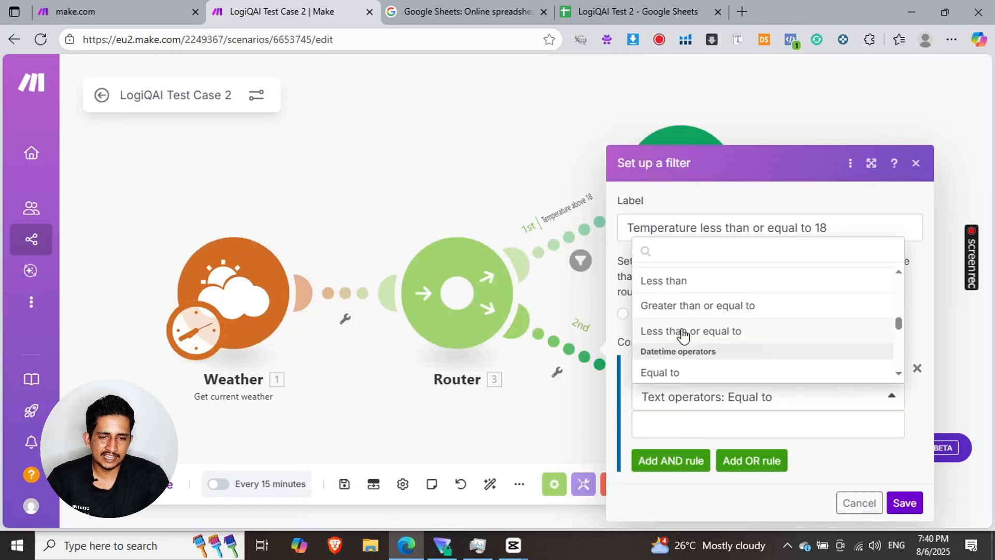
click(683, 332)
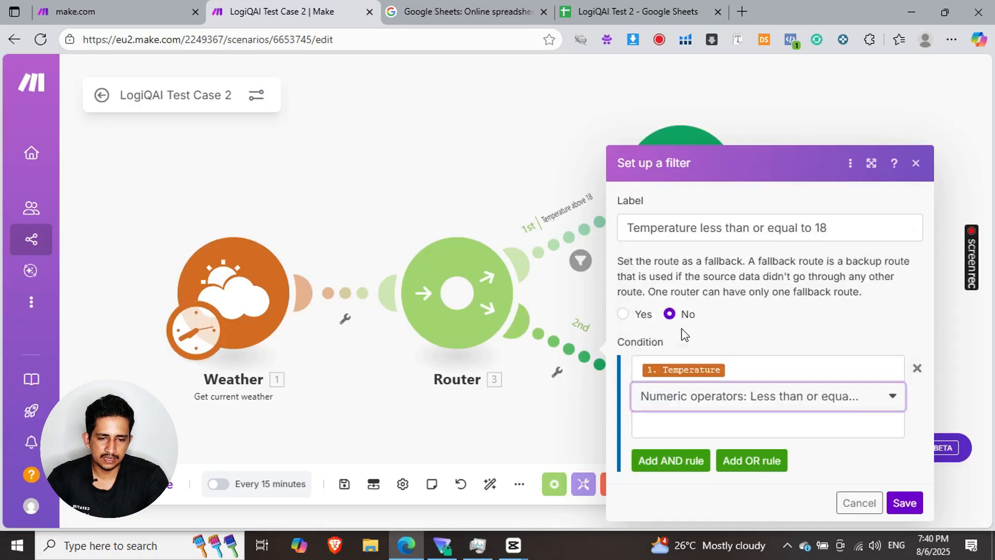
click(696, 420)
text(1)
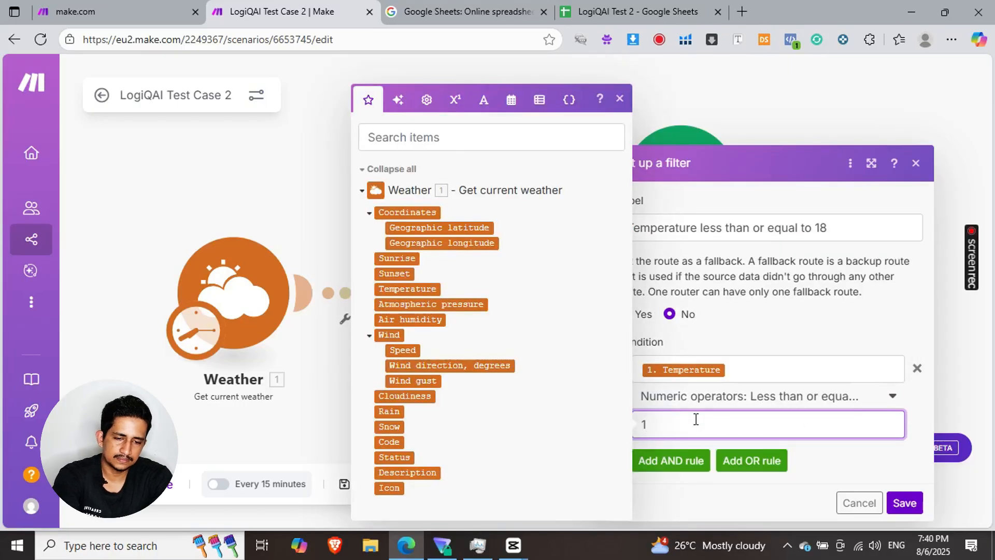
text(8)
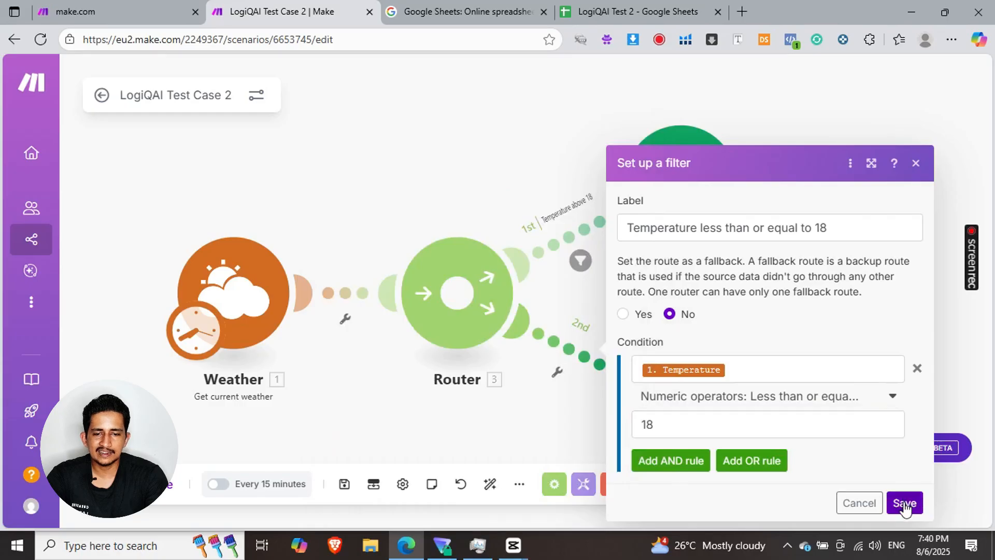
click(904, 502)
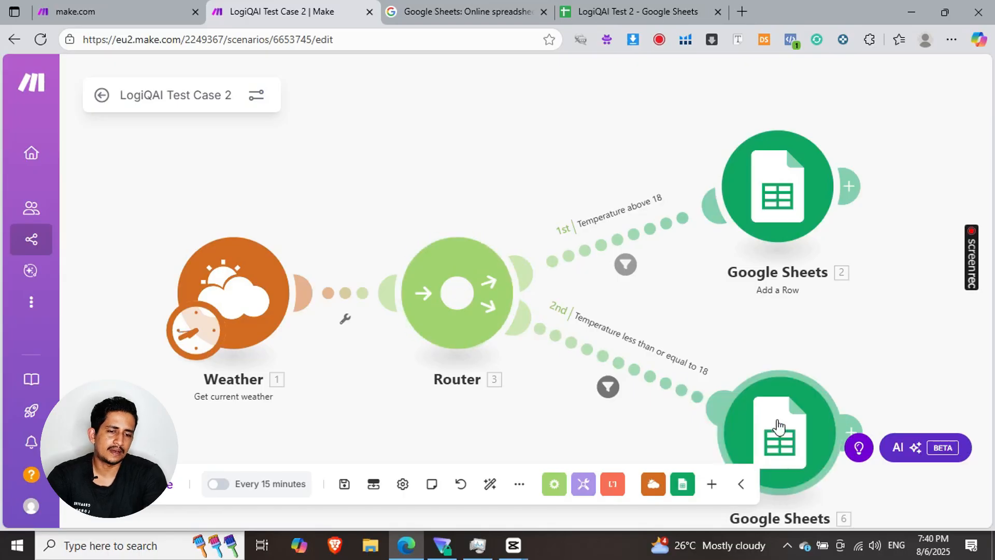
- Review the sheet selection and column mapping in the Google Sheets module on the "Temperature above 18" route, and close its settings
scroll(798, 313, down, 3)
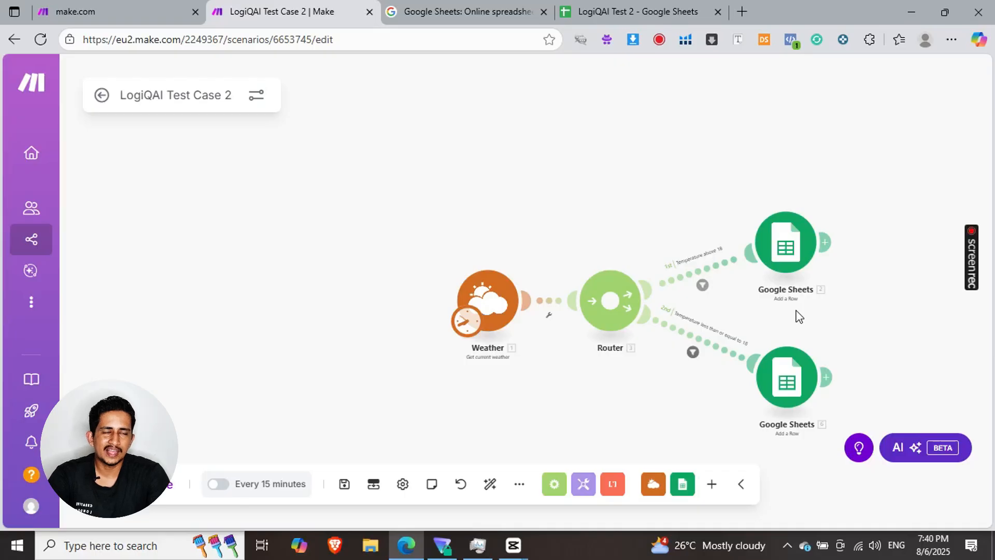
scroll(799, 316, up, 3)
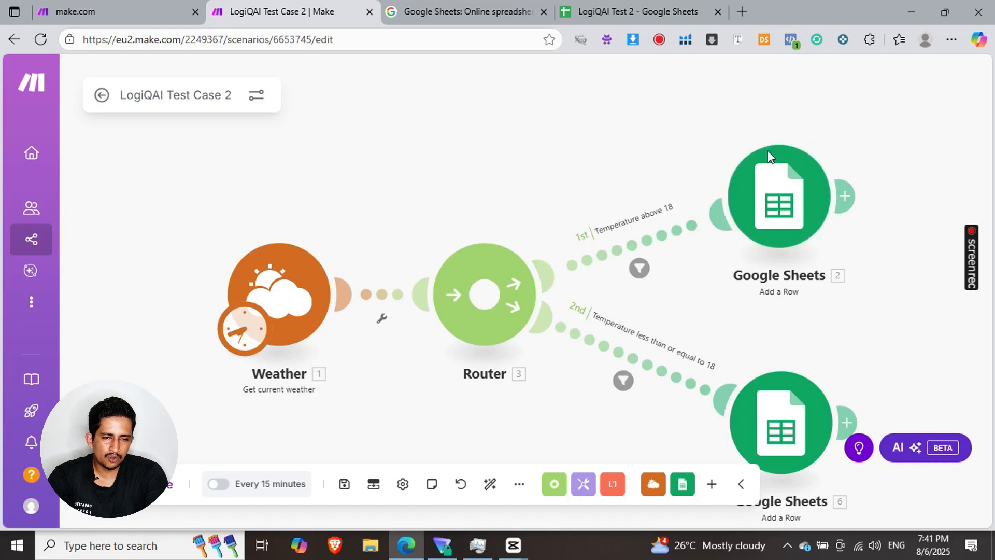
click(775, 205)
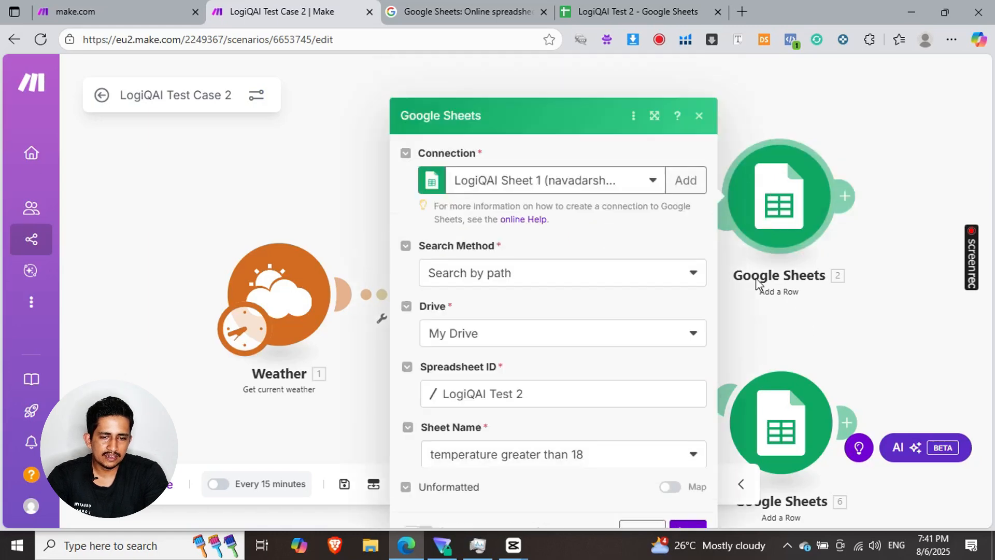
scroll(632, 256, down, 6)
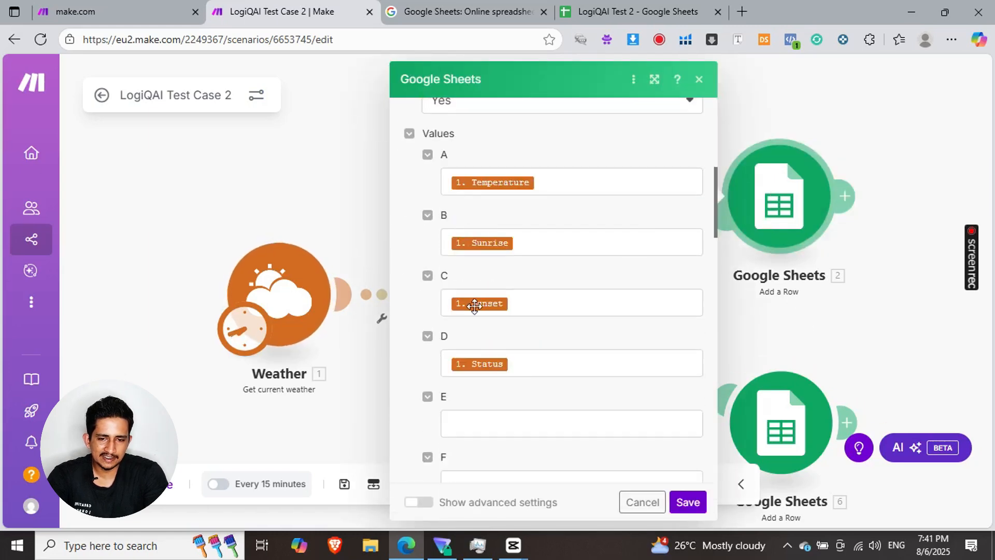
click(742, 324)
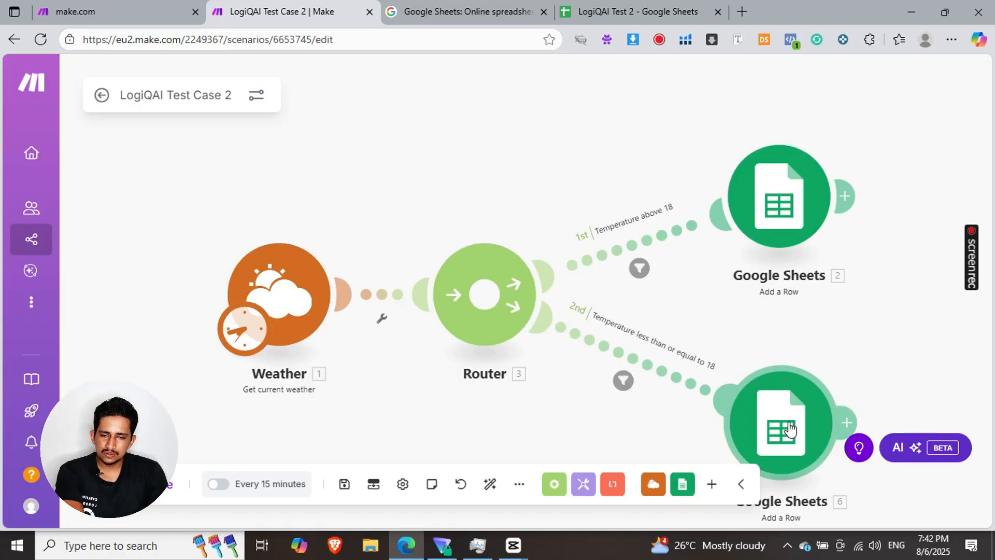
- Review the location method and city in the Weather module's settings, and save the module
click(261, 300)
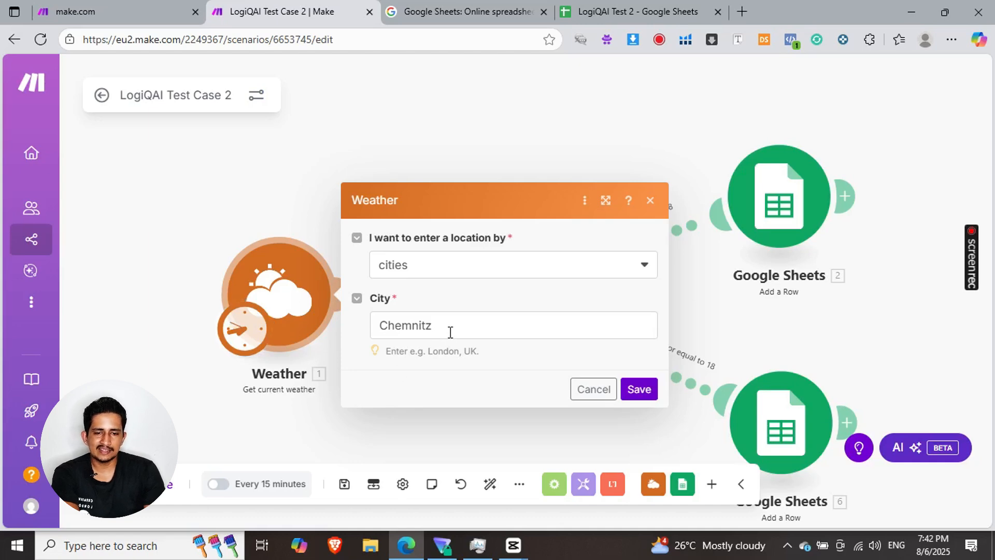
click(637, 390)
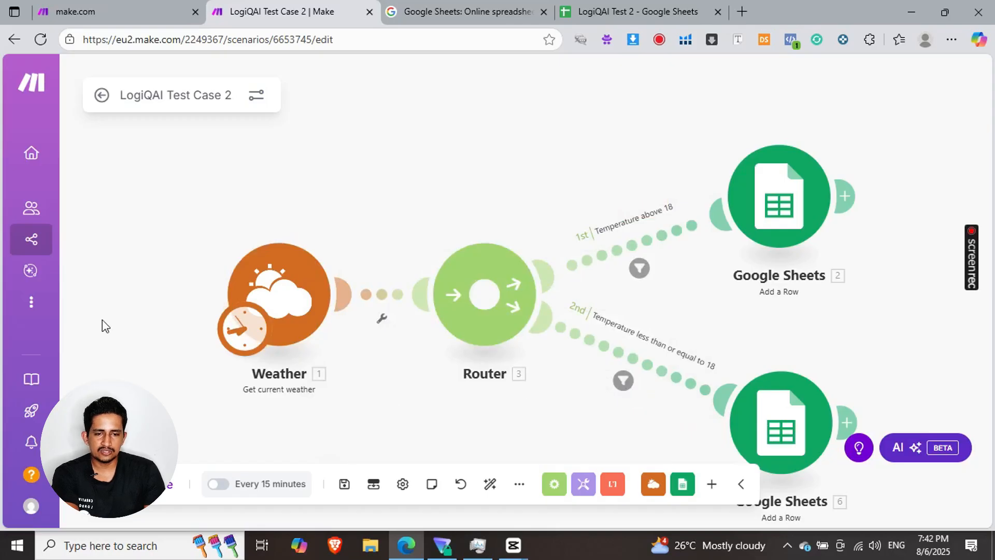
- Run the scenario once and check the row added to the LogiQAI Test 2 spreadsheet
scroll(102, 319, down, 1)
drag(102, 319, 111, 257)
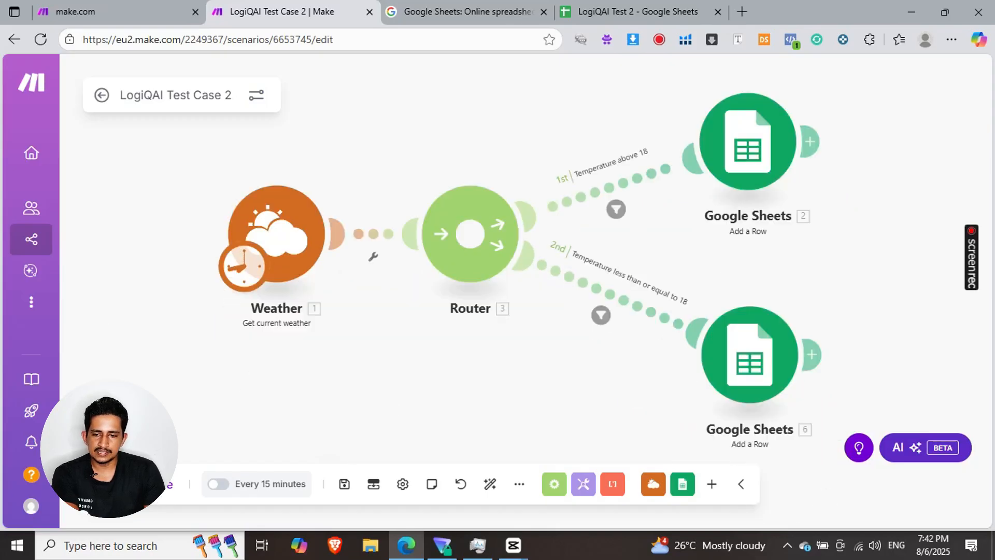
click(136, 484)
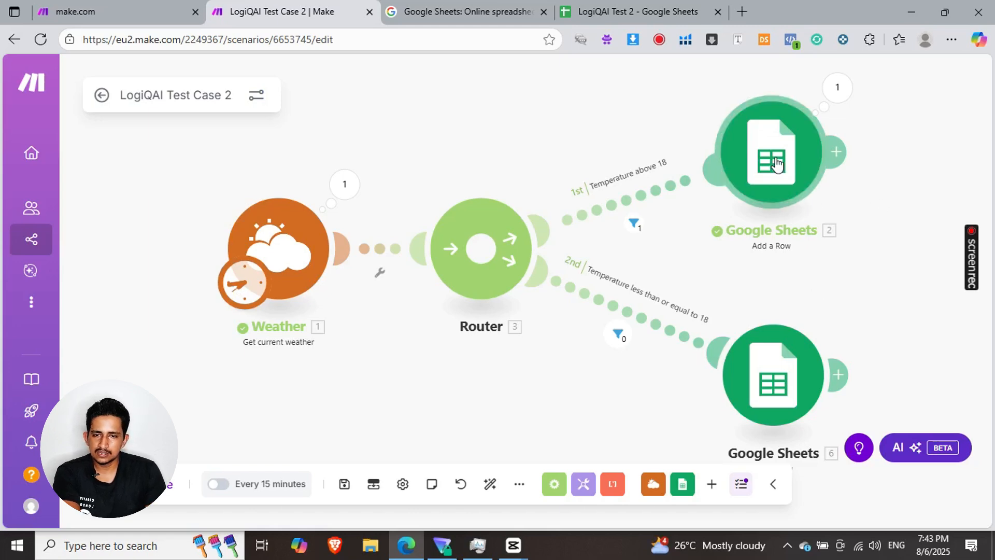
click(640, 2)
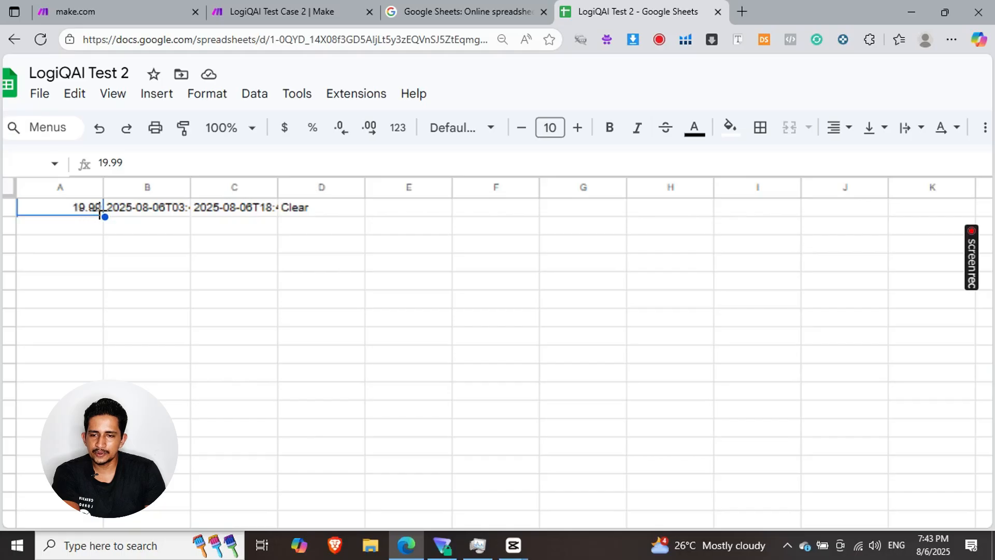
- Return to the Make scenario, change its schedule to run on Days of the week, and try to save the schedule setting
click(268, 7)
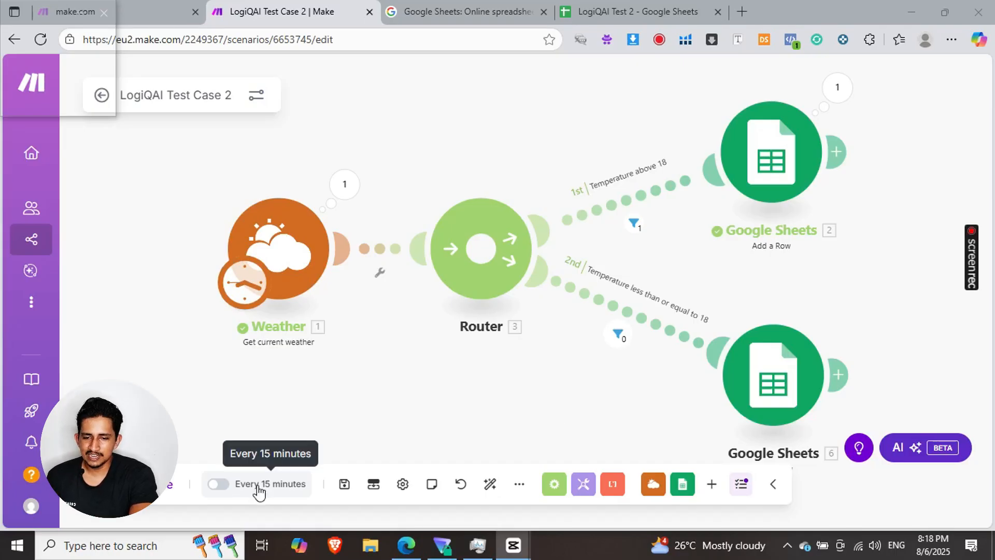
click(284, 487)
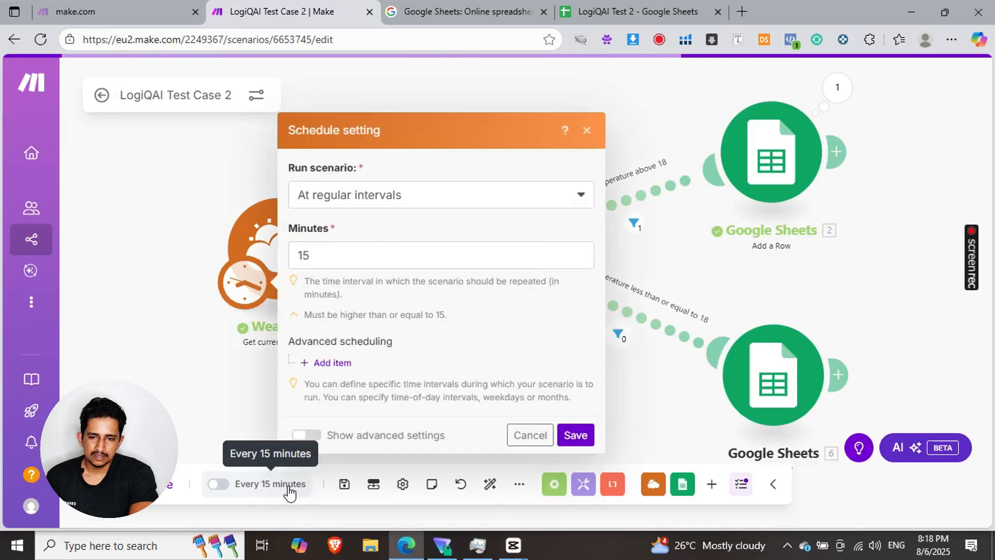
click(383, 207)
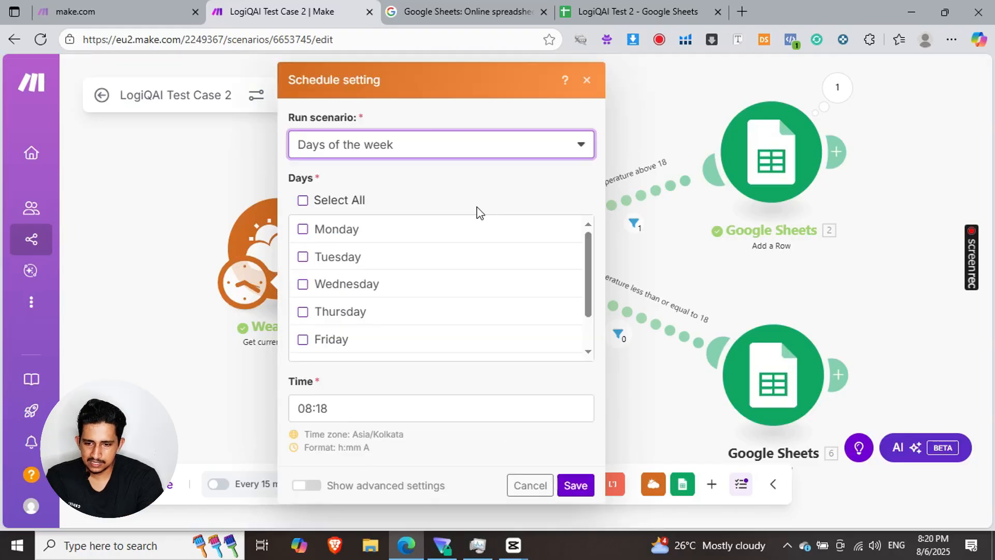
click(572, 484)
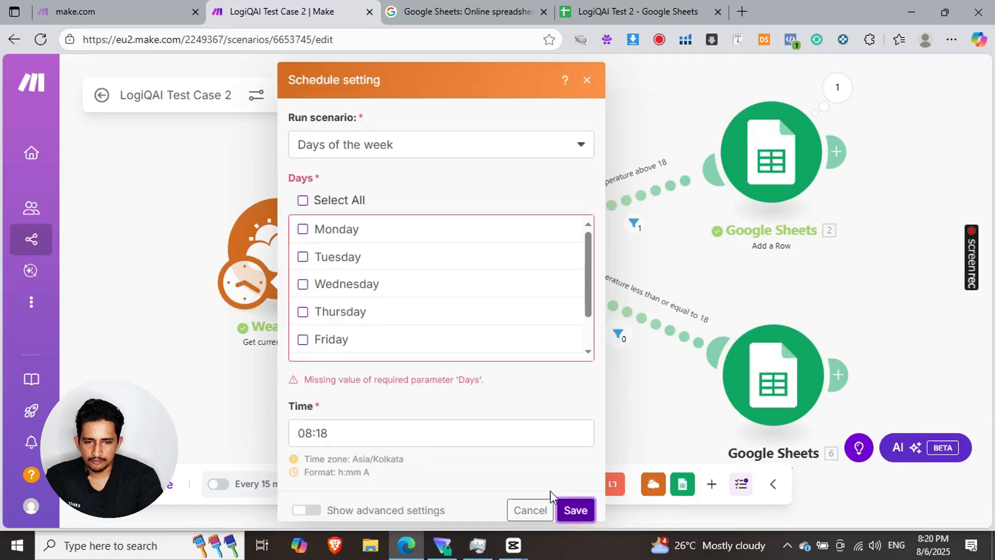